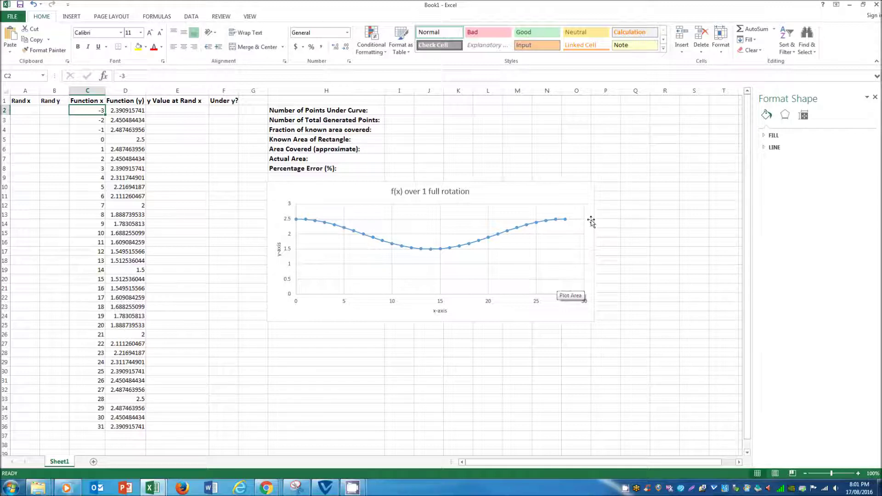
- Copy the f(x) chart, paste it at H26, then delete the pasted copy
click(574, 197)
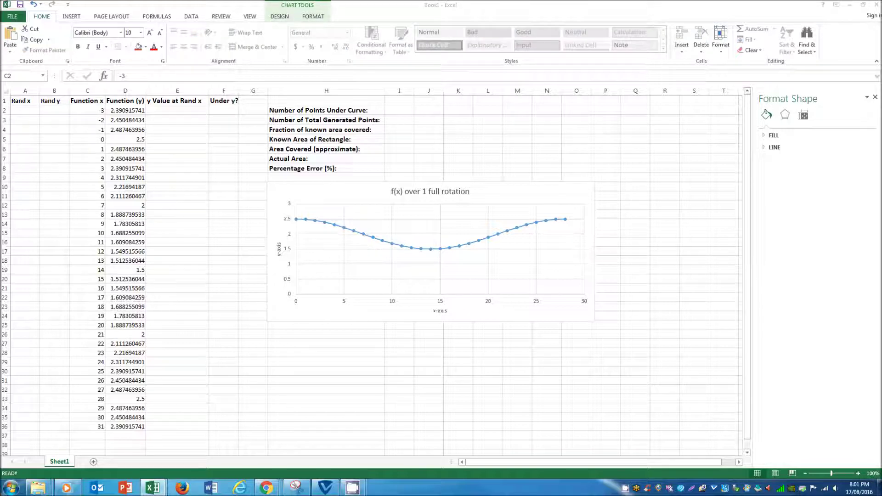
click(306, 336)
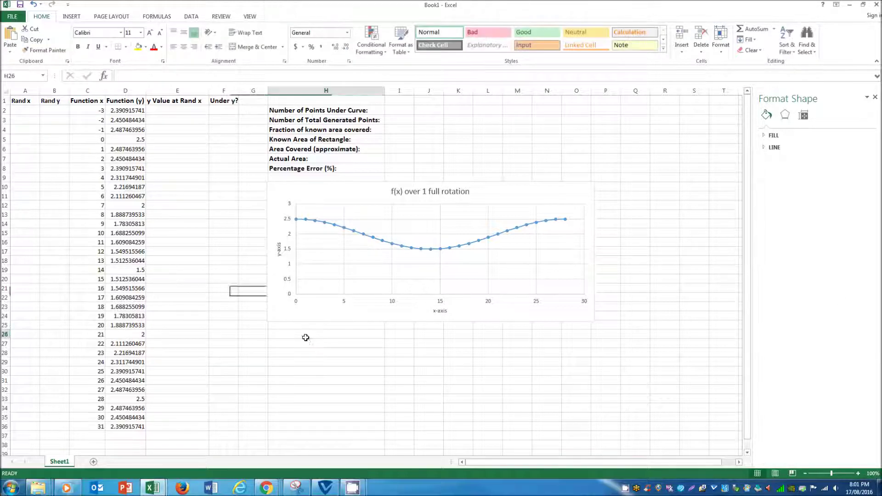
key(ctrl+v)
scroll(450, 322, down, 2)
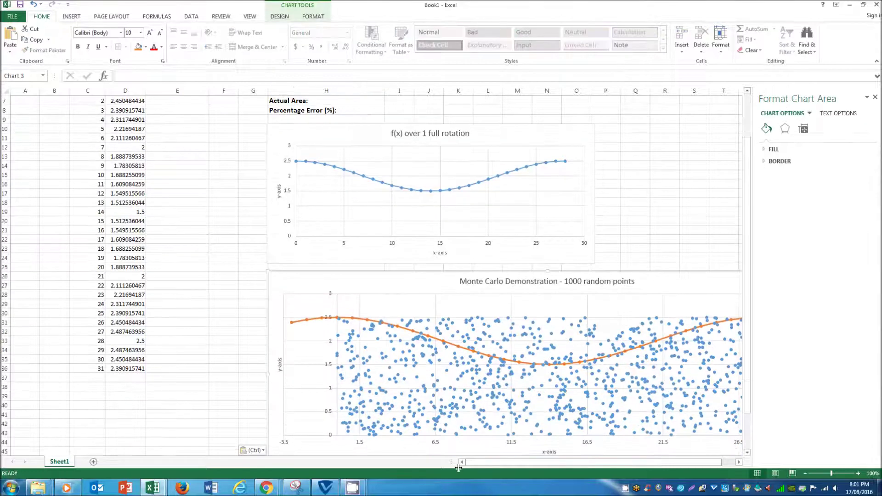
drag(518, 463, 532, 464)
scroll(533, 460, down, 1)
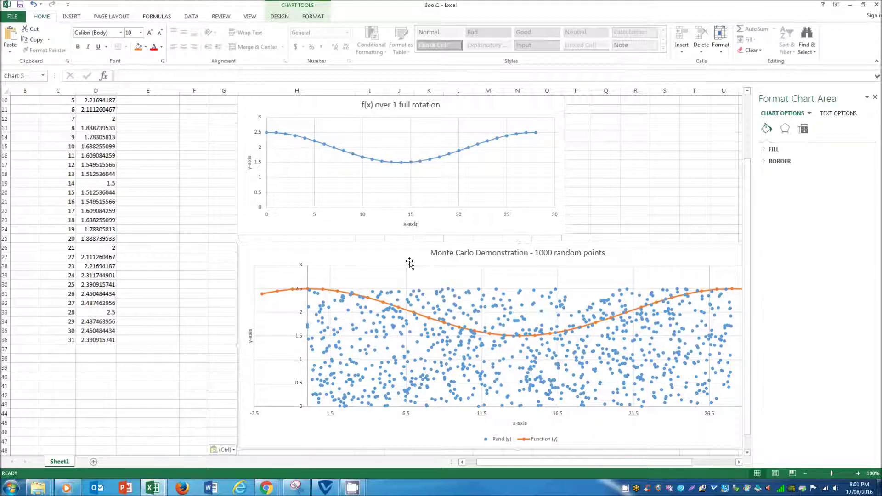
key(Delete)
scroll(341, 244, up, 3)
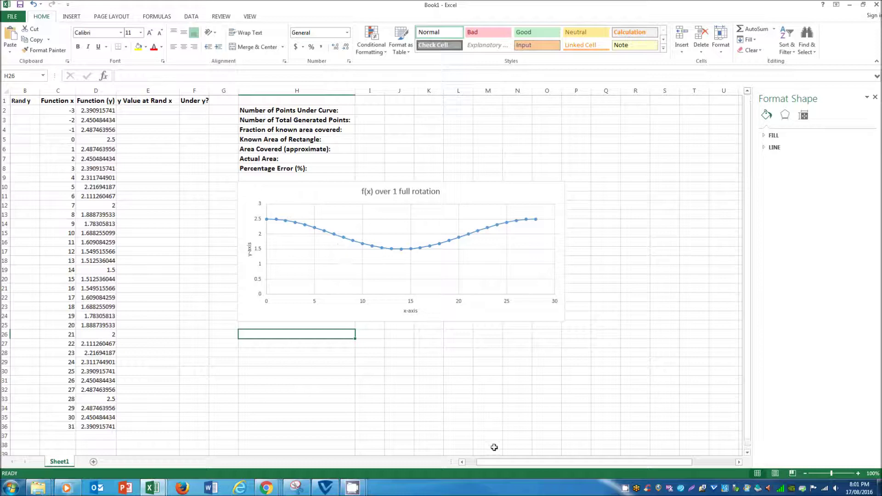
drag(478, 463, 465, 462)
- Inspect the Function x and Function (y) formulas in C2 and D2
click(92, 110)
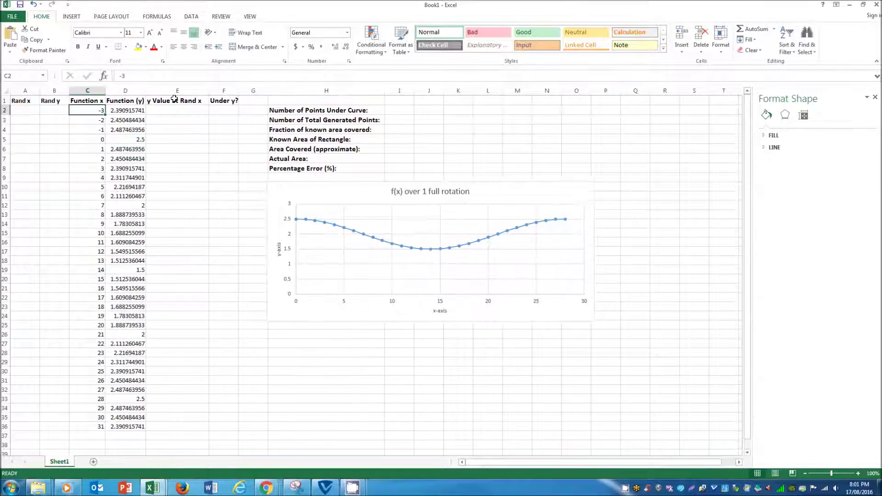
click(120, 112)
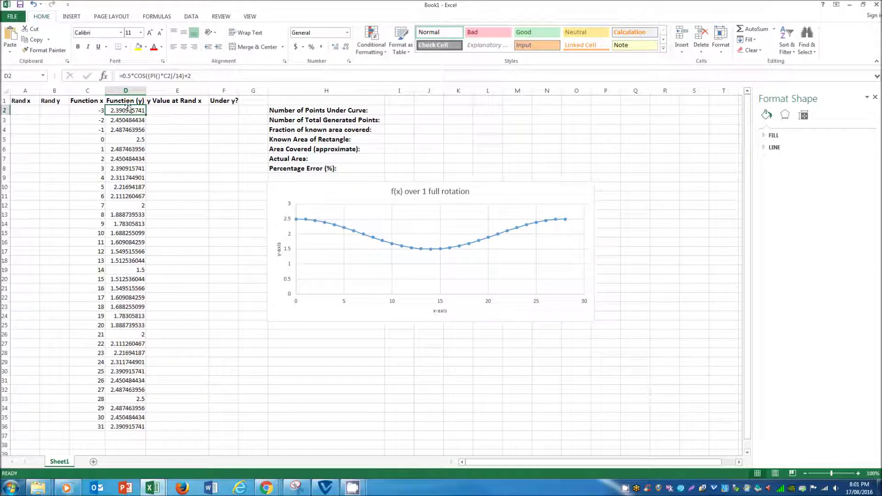
key(Left)
key(Left)
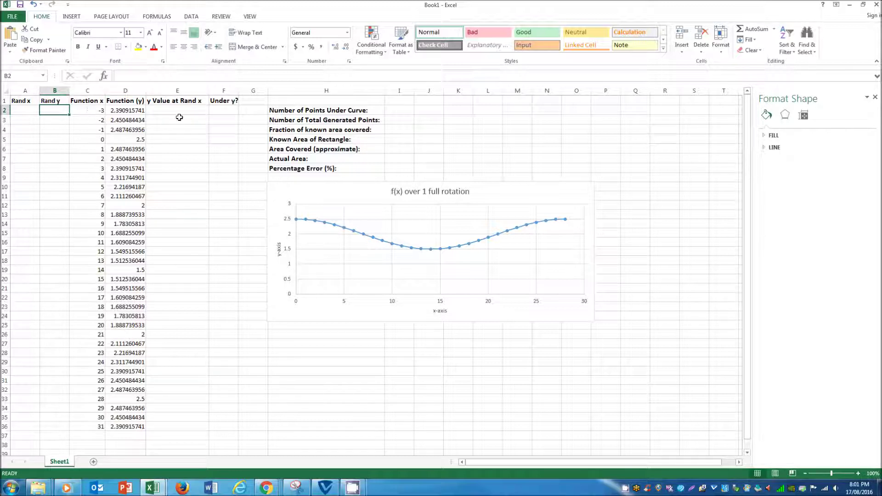
- Enter =RAND() in A2 and copy it down column A
click(33, 112)
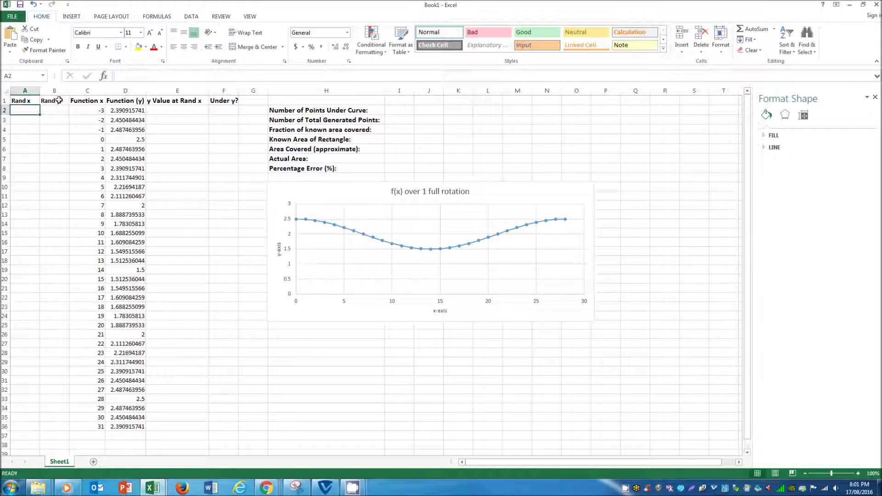
text(=)
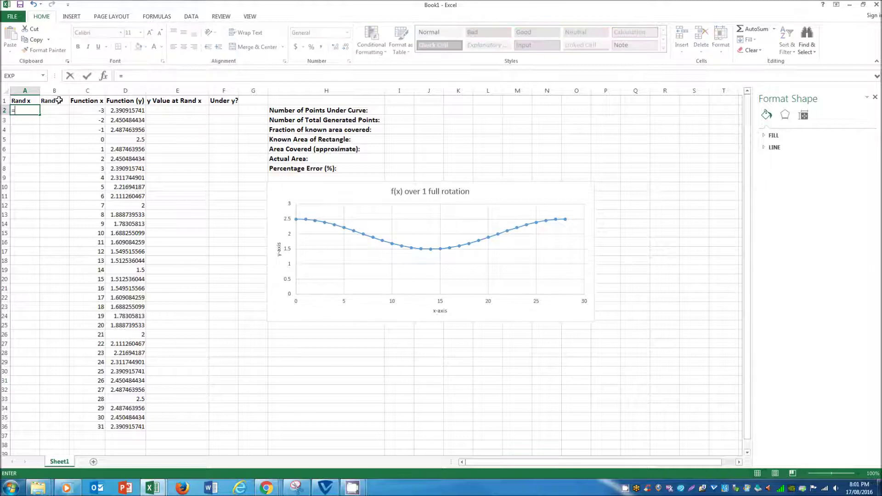
text(RAND())
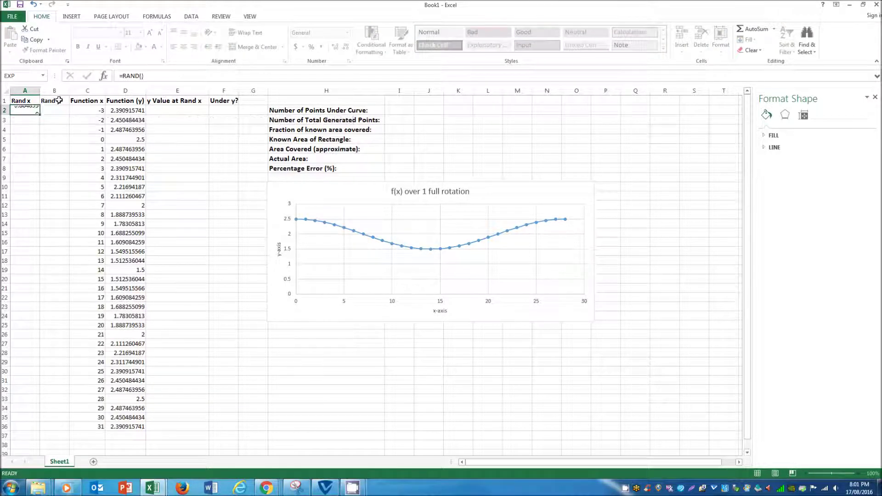
key(Return)
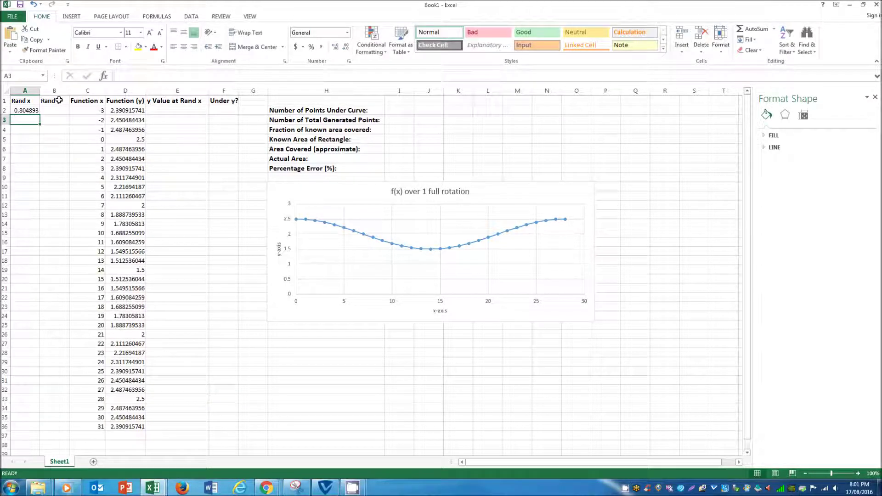
click(35, 111)
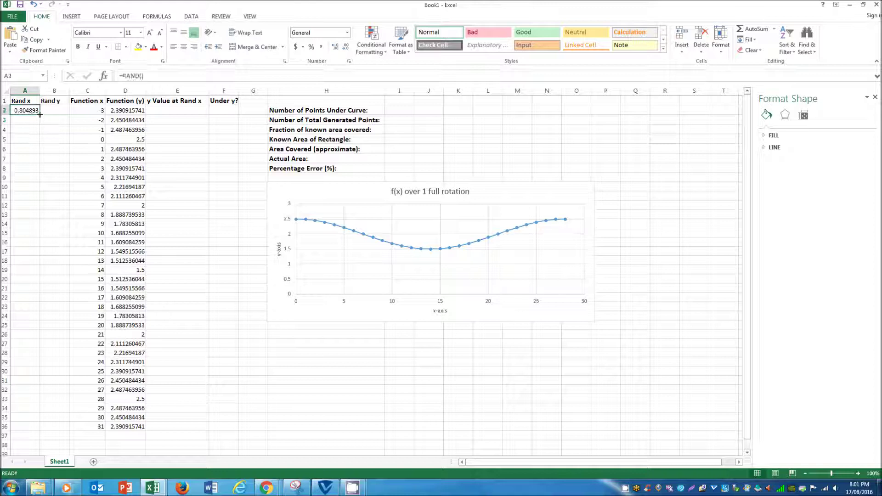
drag(40, 114, 33, 280)
click(54, 130)
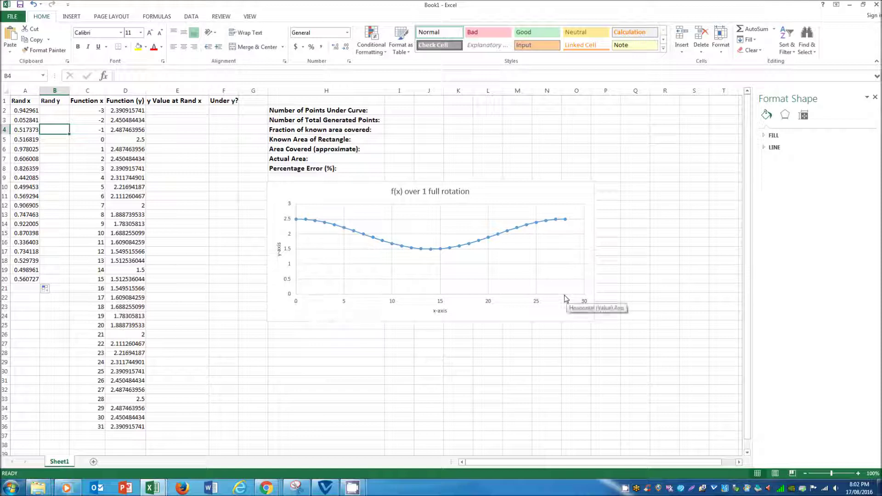
- Change A2 to =RAND()*28 and fill it down to A20
click(32, 112)
click(179, 79)
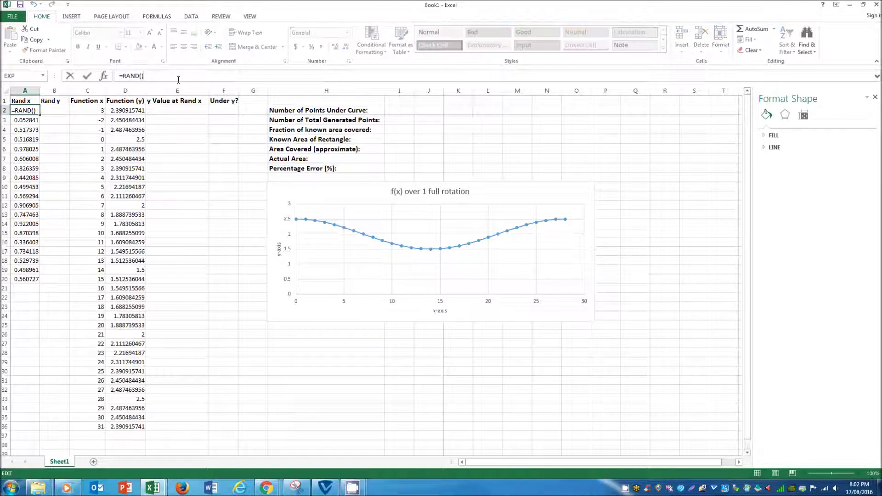
text(*28)
key(Return)
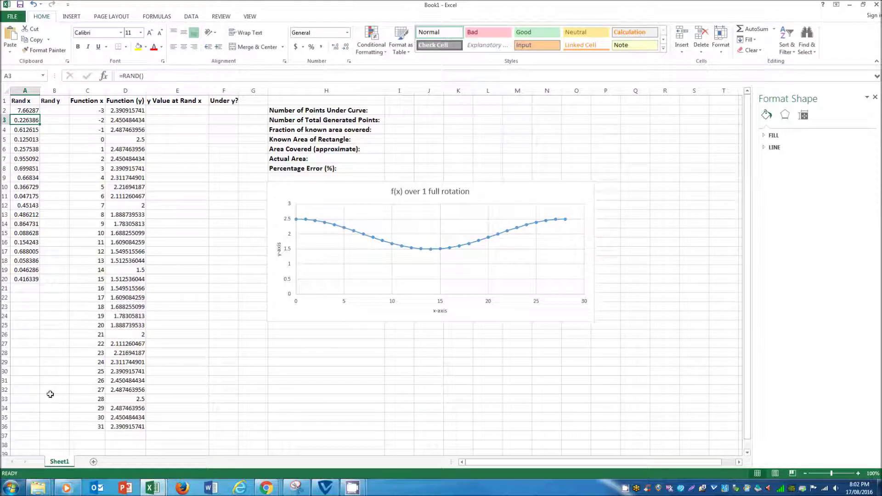
click(32, 112)
double_click(41, 115)
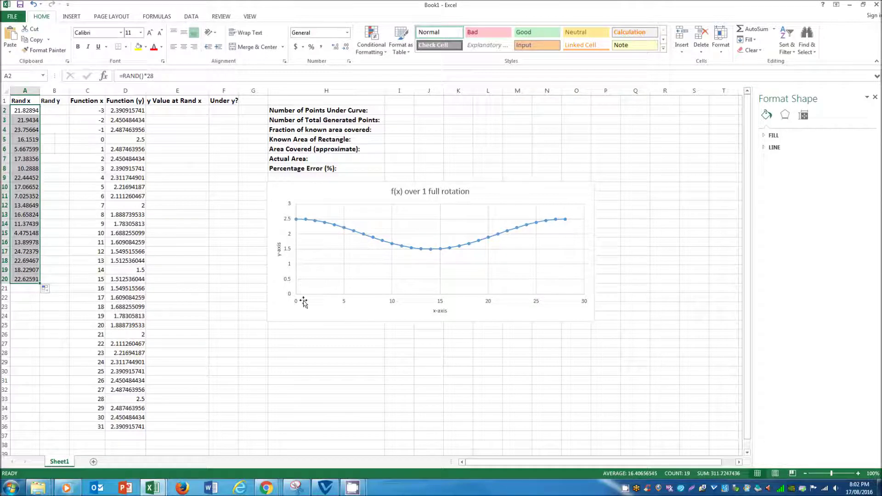
click(26, 291)
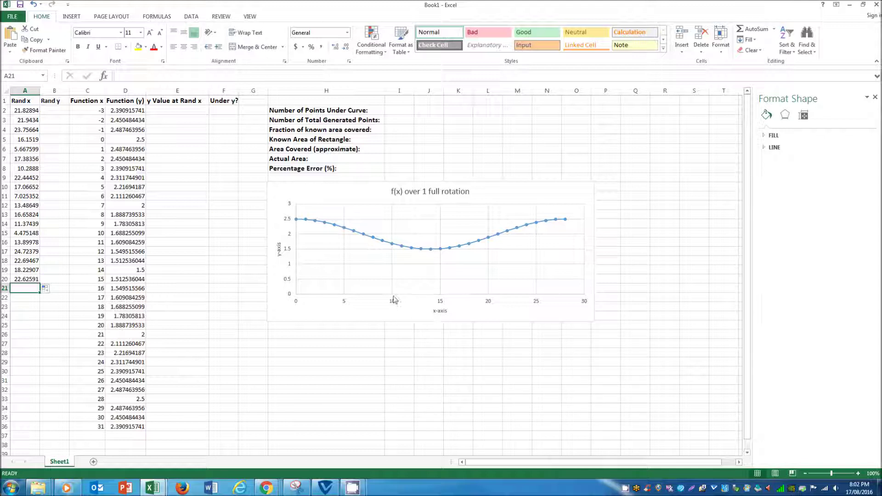
- Try =10+RAND()*10 in A2 and fill it down to A20
click(26, 108)
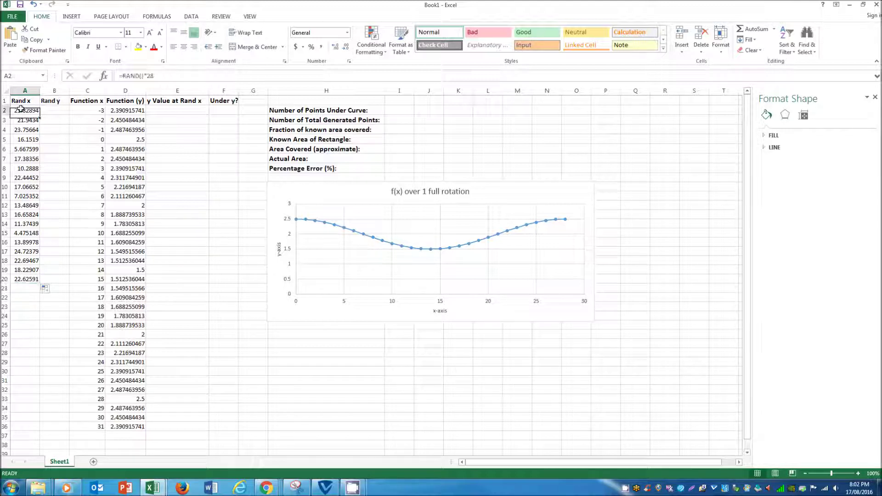
click(122, 75)
text(10)
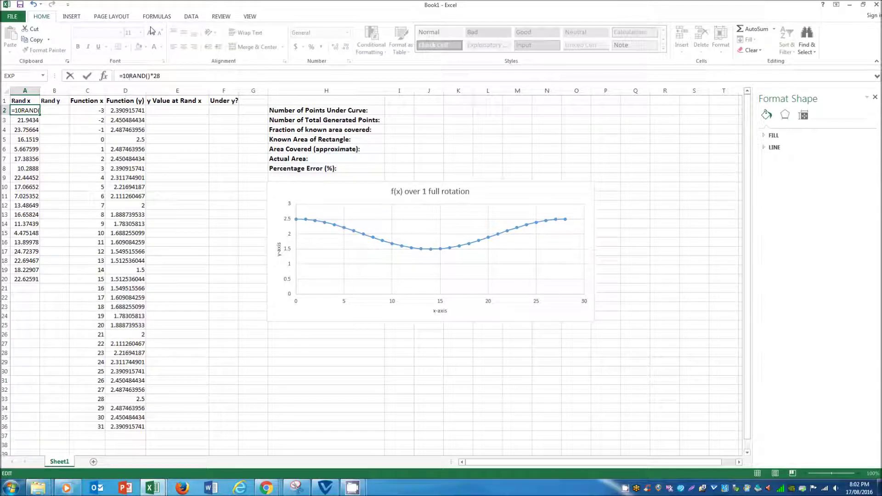
text(+)
key(BackSpace)
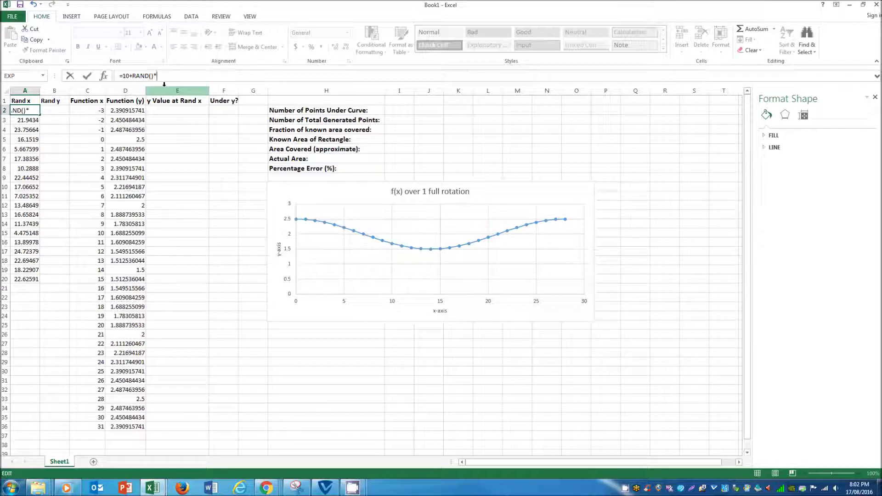
text(18)
key(Return)
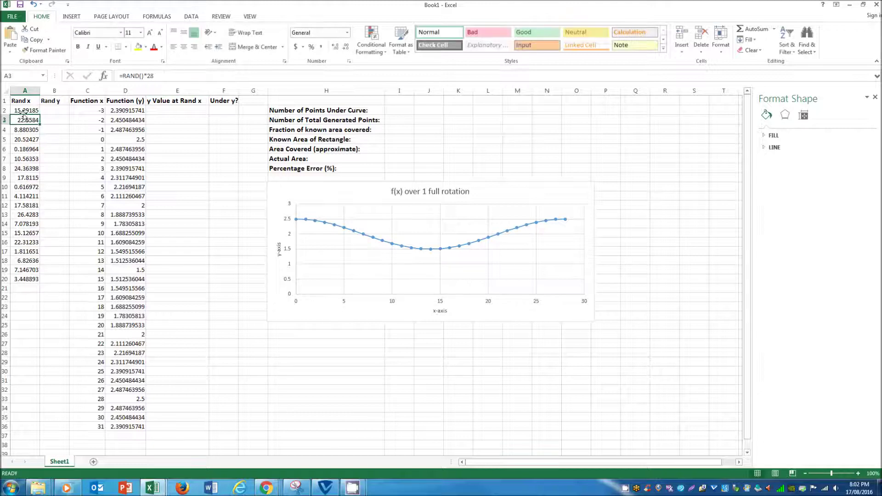
click(24, 111)
double_click(40, 115)
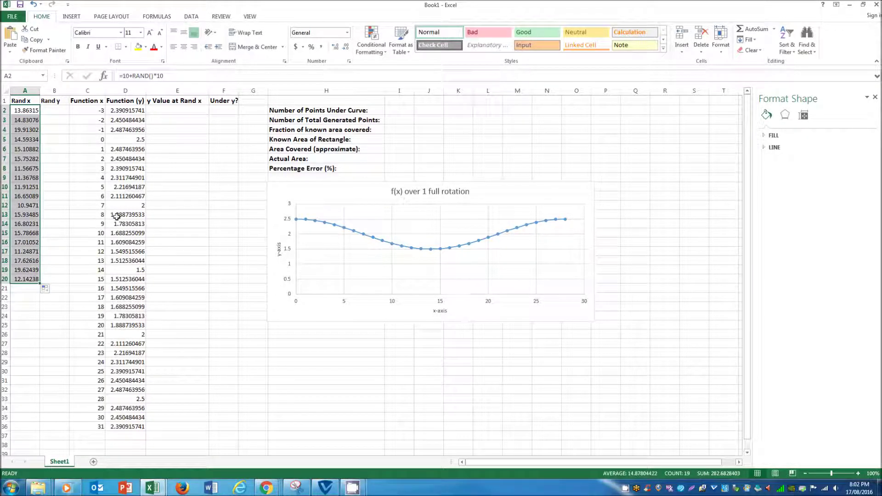
- Revert A2's formula to =RAND()*28
click(26, 113)
click(180, 75)
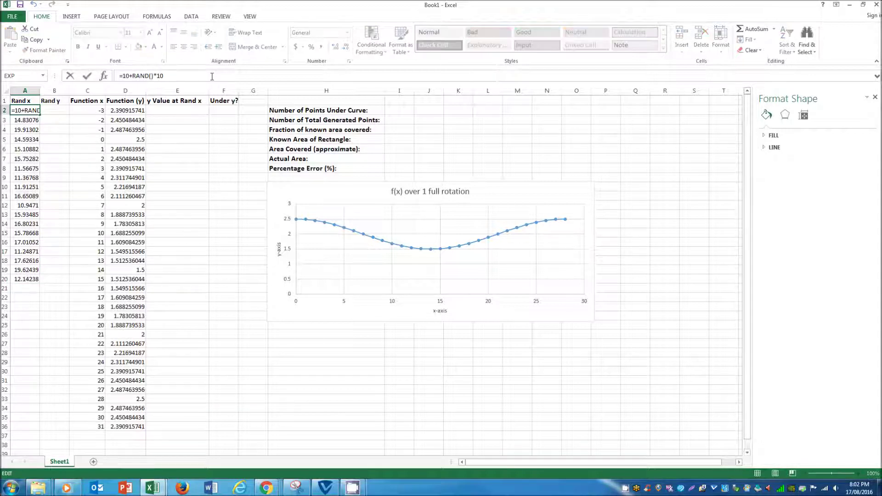
key(BackSpace)
key(BackSpace)
text(28)
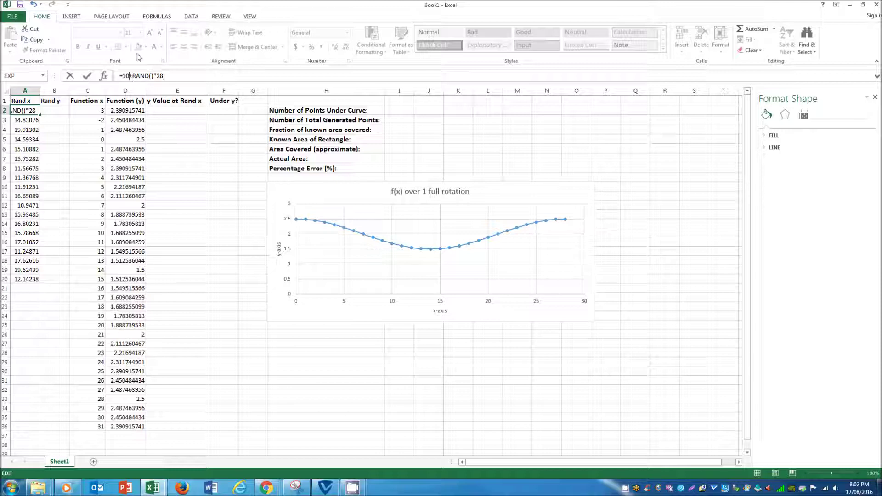
click(132, 75)
key(BackSpace)
key(BackSpace)
key(BackSpace)
key(Return)
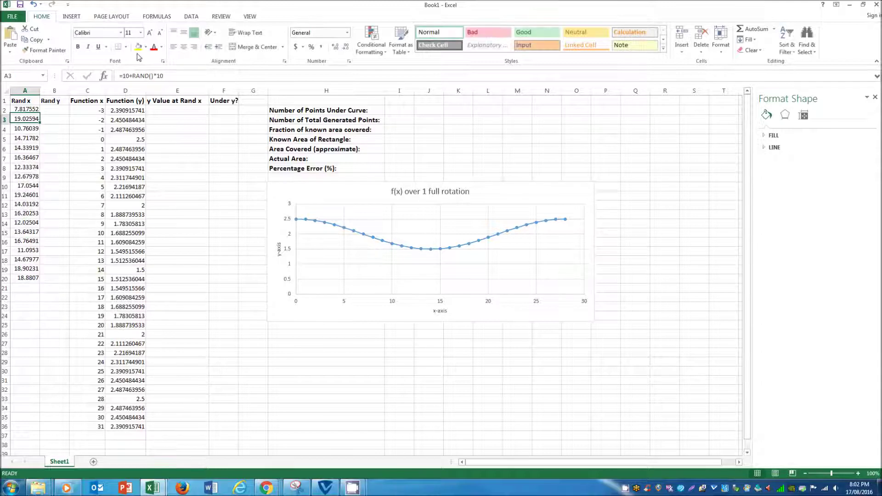
click(36, 113)
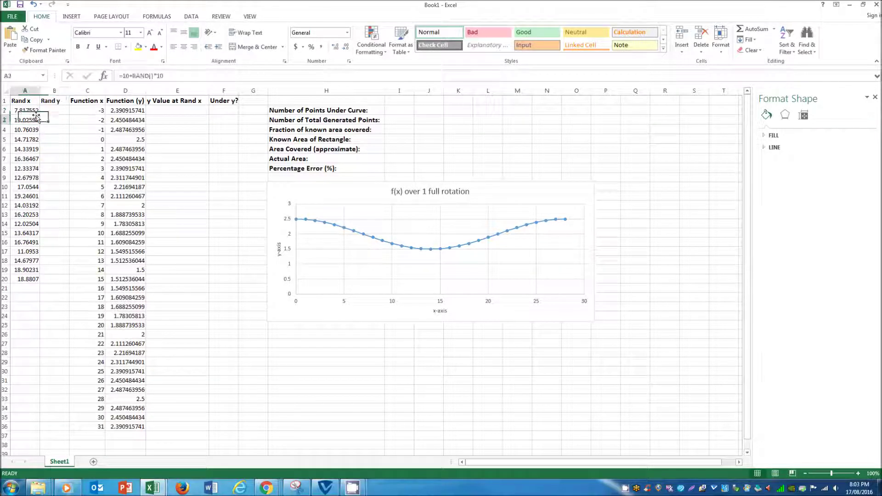
click(54, 111)
- Enter =RAND()*2.5 in B2 and fill it down to B20 only
click(140, 75)
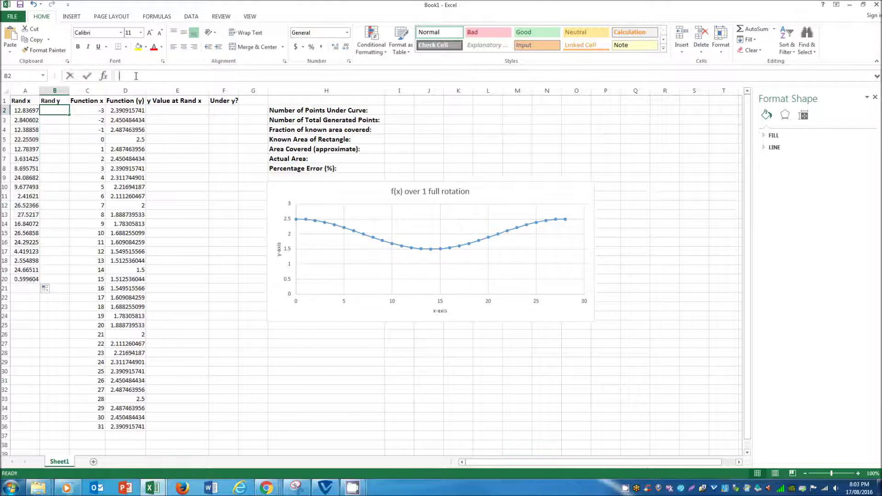
text(=r)
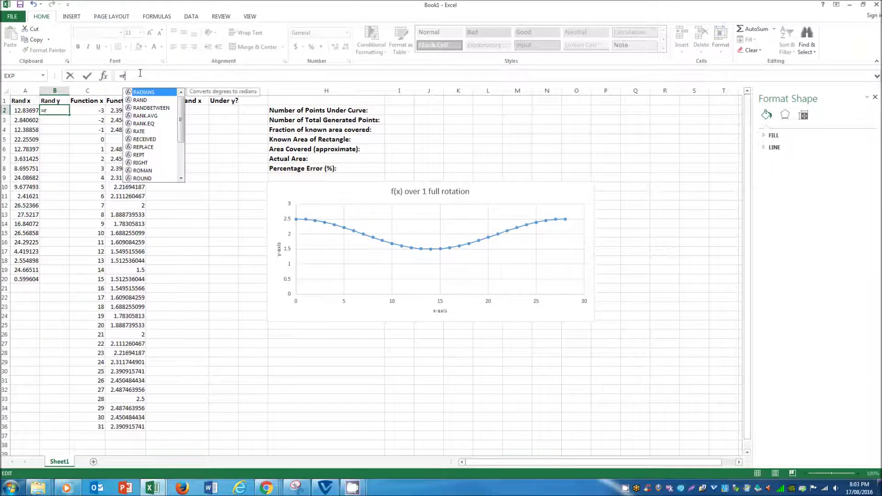
text(and()*)
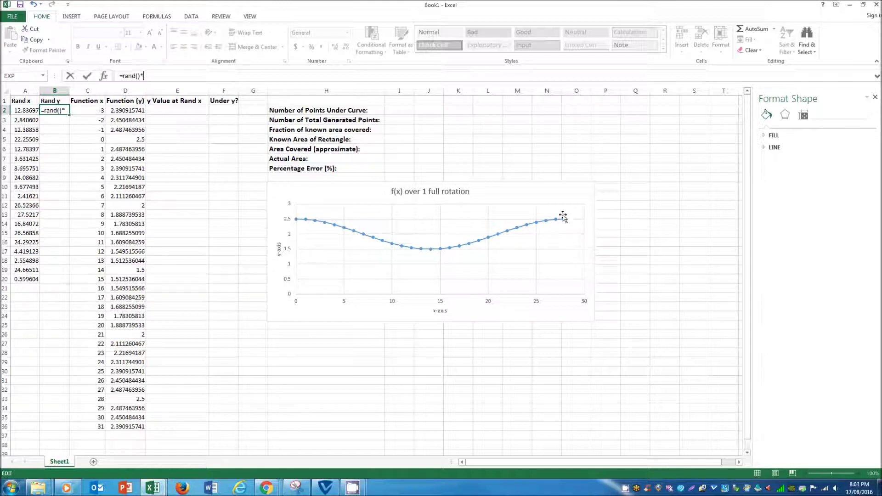
text(2.5)
key(Return)
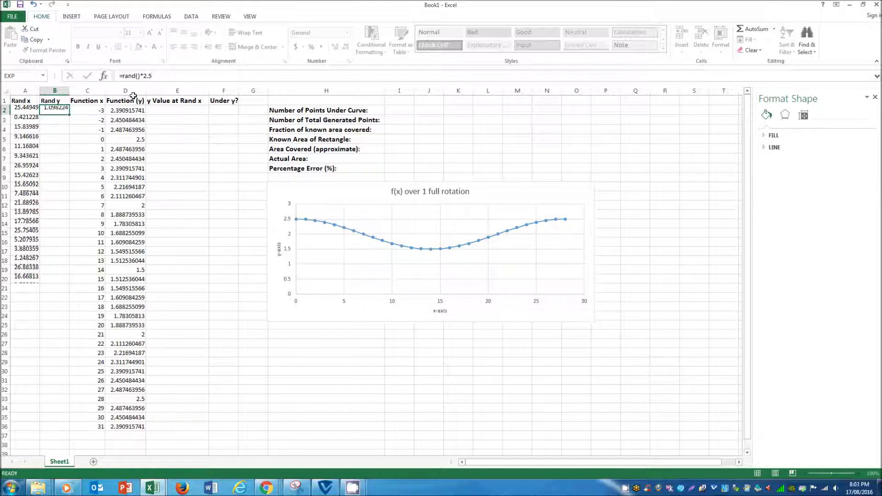
click(58, 112)
drag(70, 116, 69, 430)
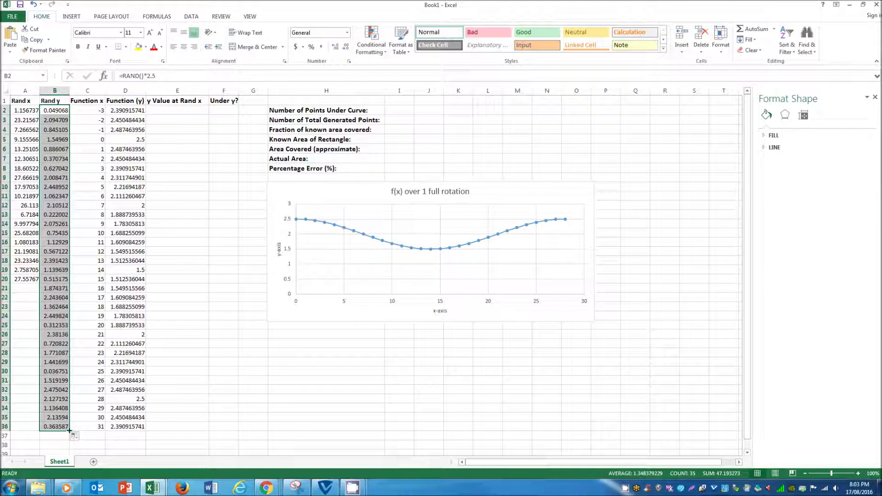
drag(69, 430, 69, 283)
click(54, 325)
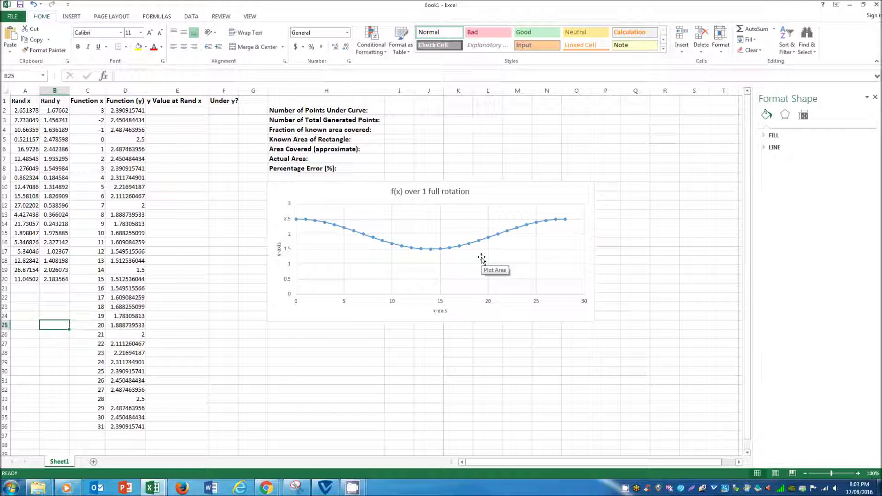
click(187, 110)
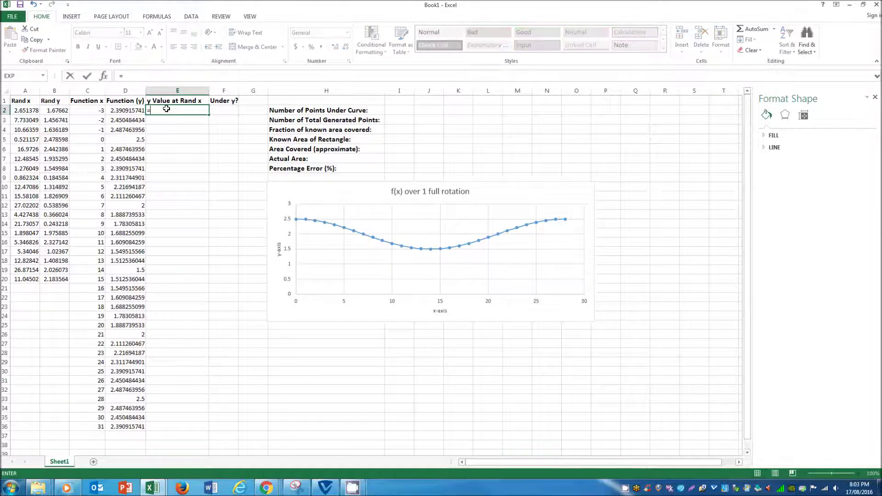
- Copy D2's curve formula into E2 and change its C2 reference to A2
click(142, 111)
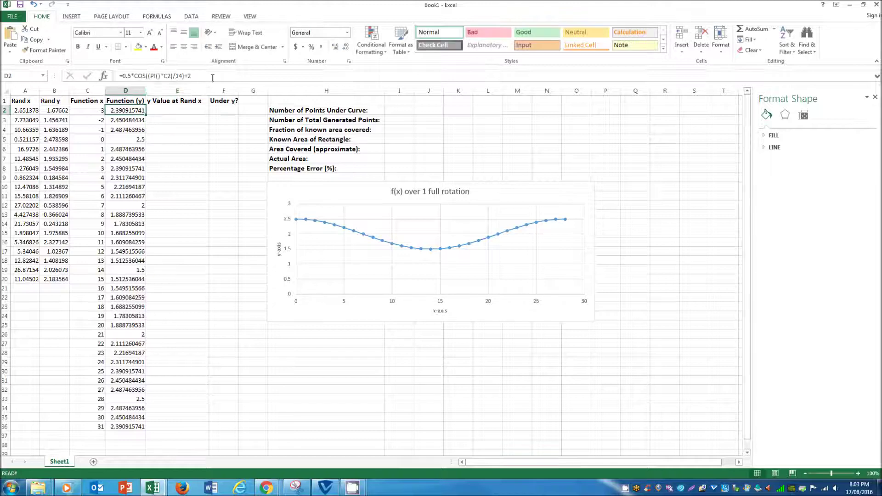
click(179, 76)
key(Escape)
key(ctrl+c)
click(180, 110)
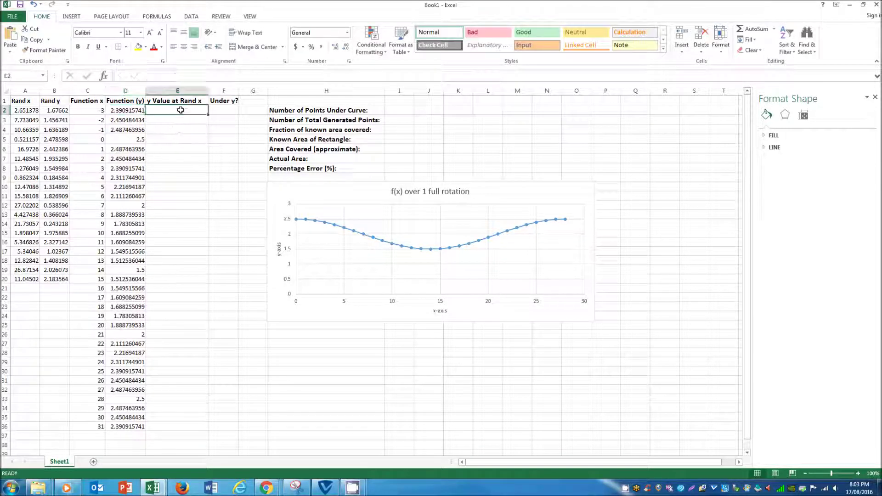
key(ctrl+v)
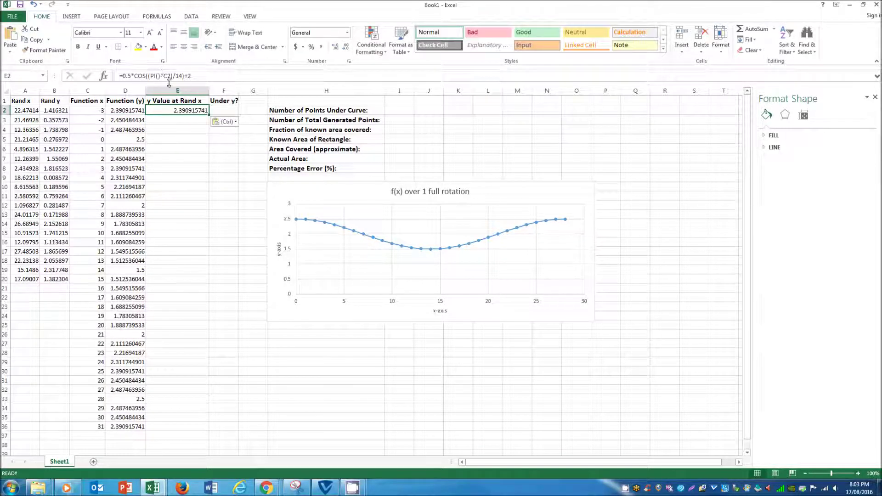
click(164, 76)
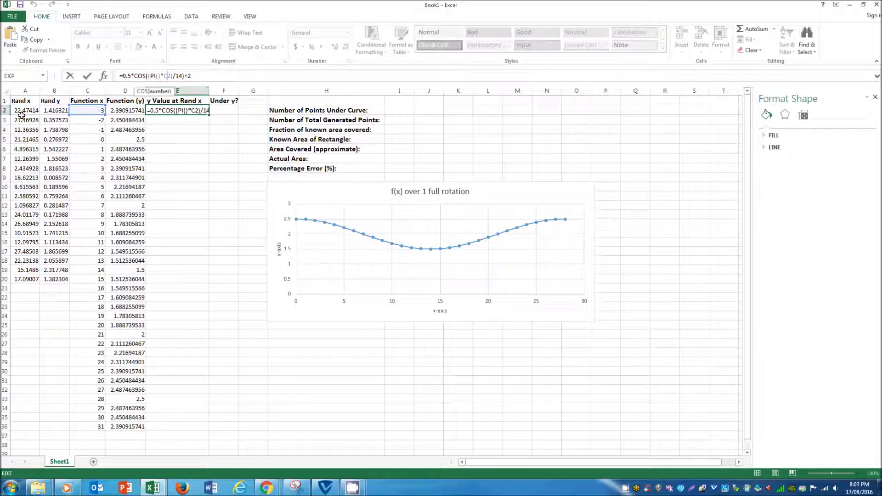
drag(86, 112, 54, 111)
click(184, 110)
click(166, 76)
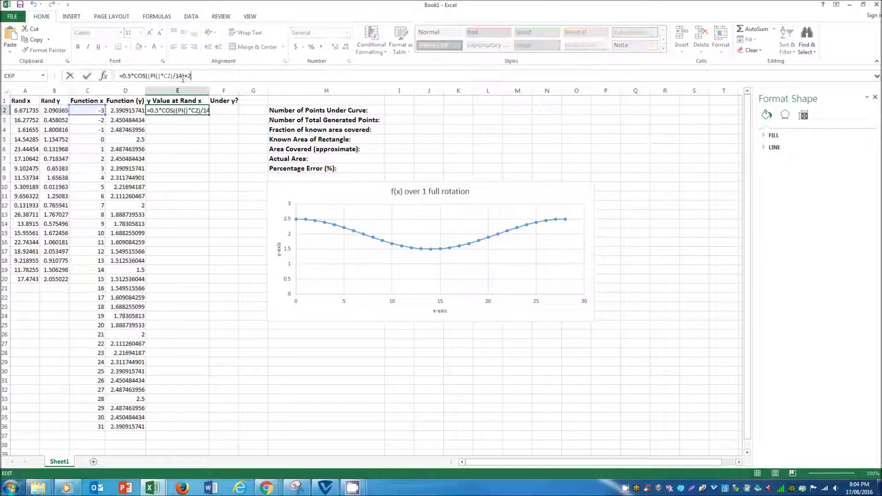
key(BackSpace)
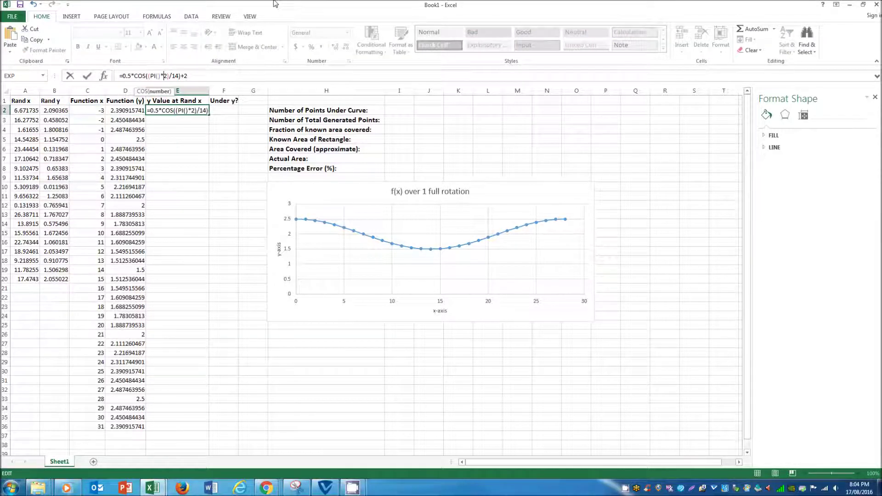
text(A)
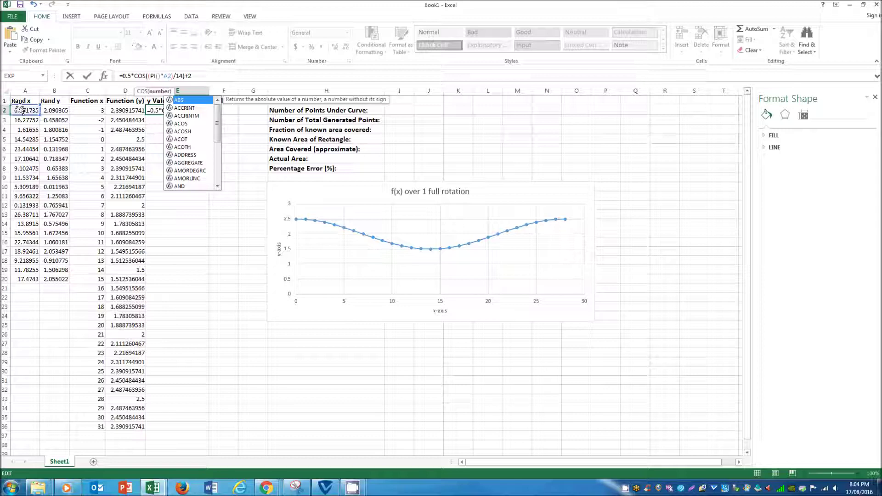
key(Return)
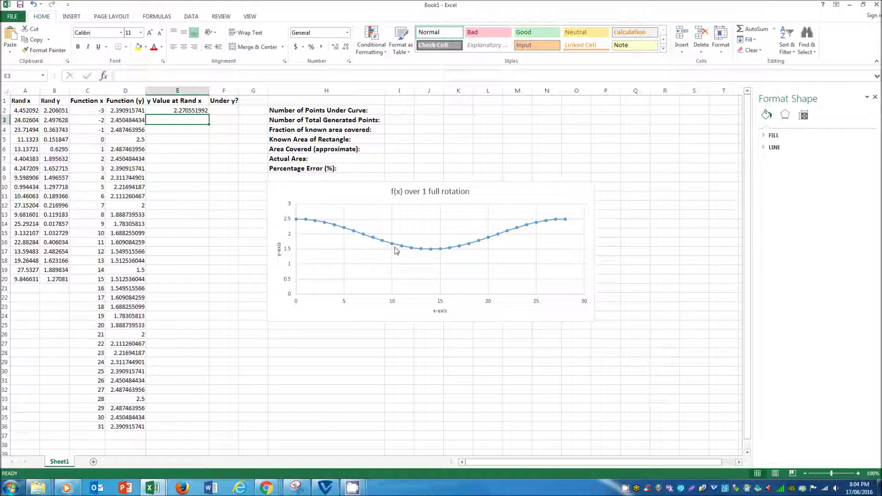
- Fill E2's =0.5*COS((PI()*A2)/14)+2 formula down to E20 and check it
click(22, 113)
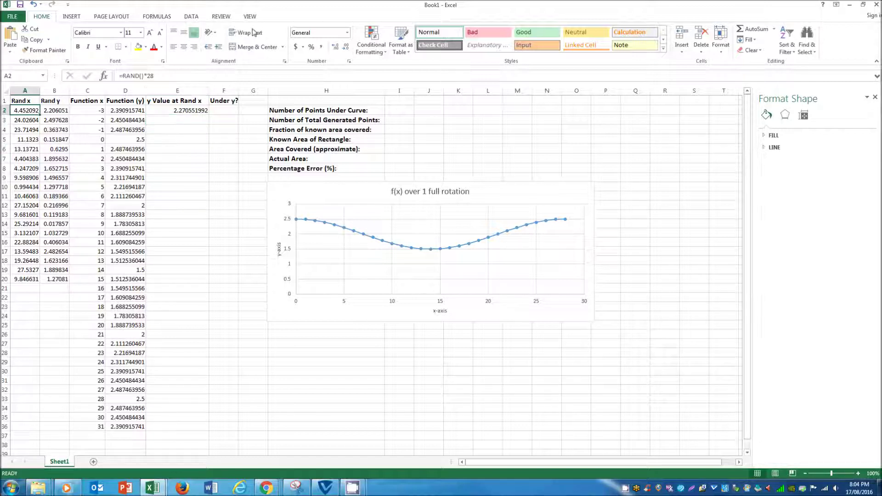
click(63, 112)
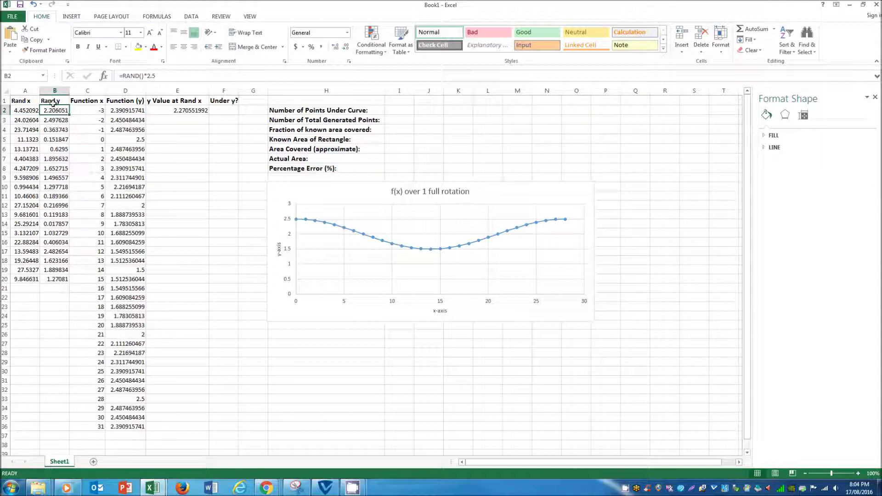
click(129, 111)
click(164, 110)
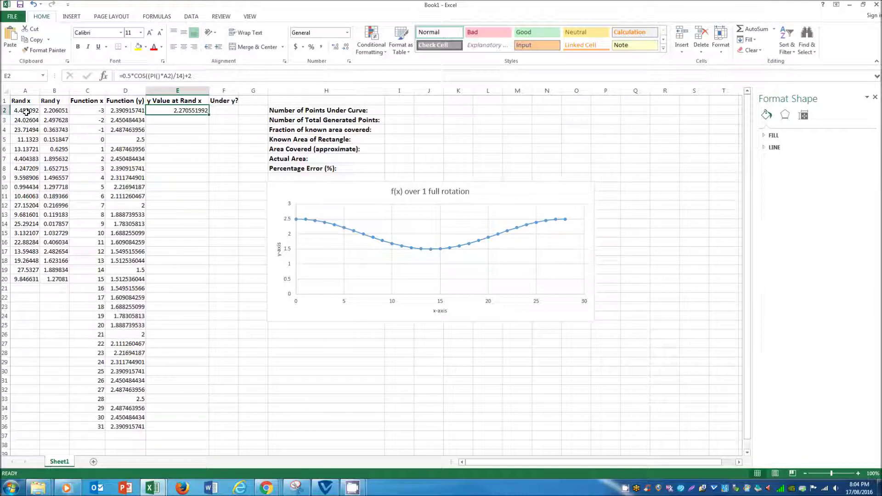
drag(213, 113, 184, 281)
click(182, 280)
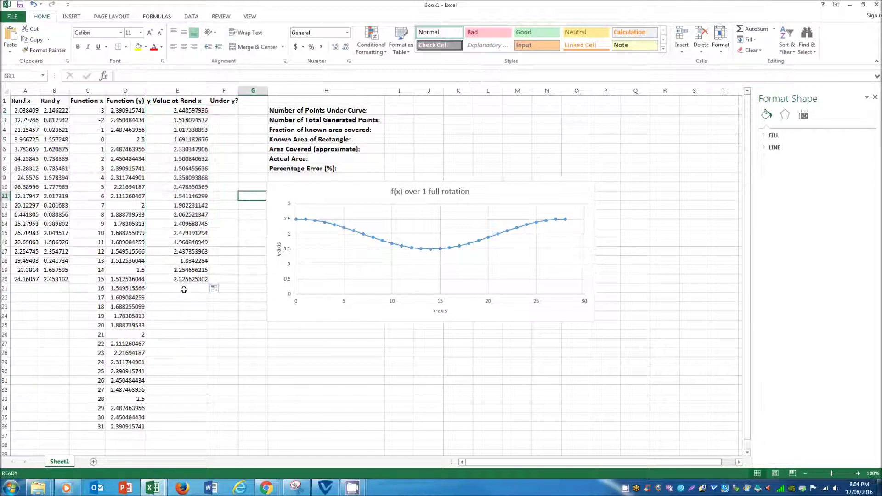
click(173, 77)
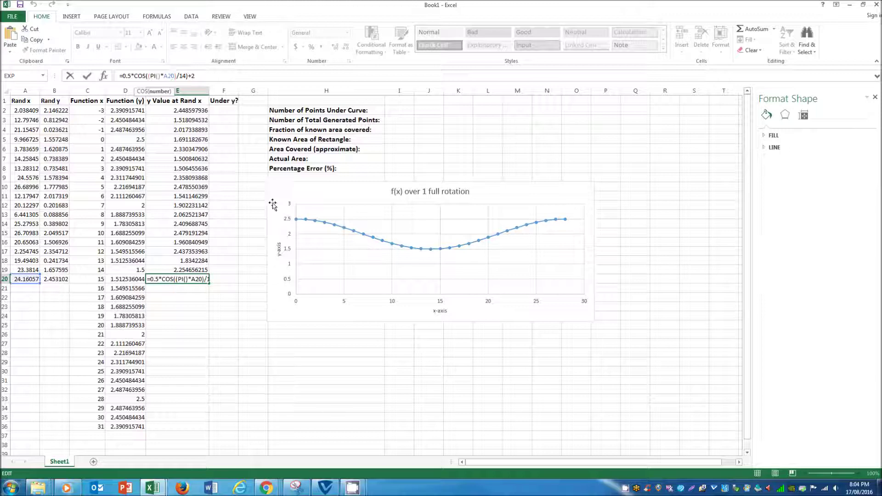
key(Escape)
click(229, 108)
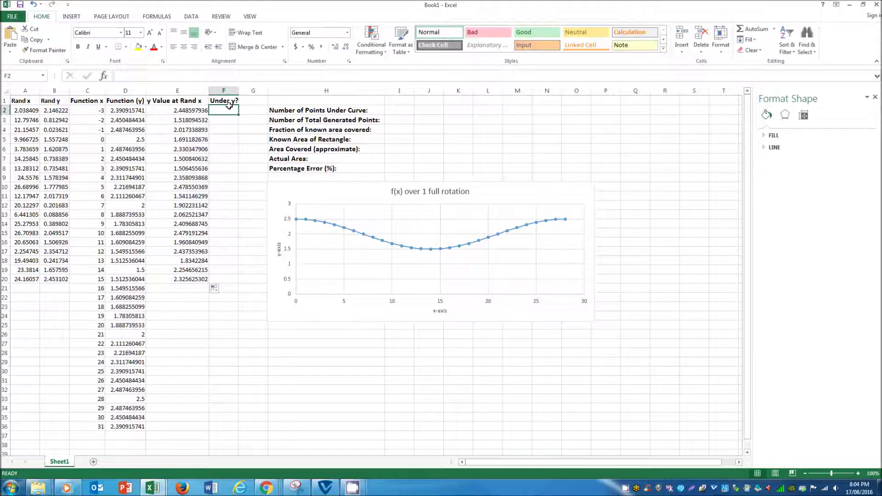
- Enter =IF(E2>B2,"Yes","No") in F2
text(=IF()
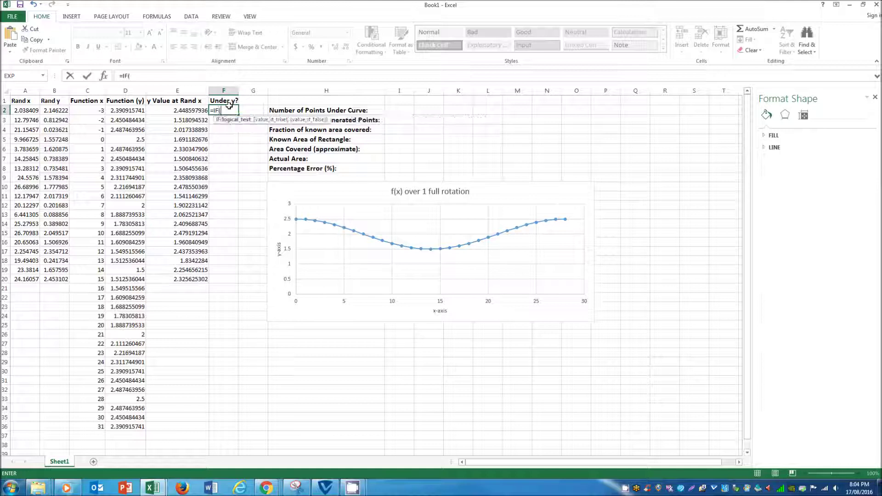
click(187, 112)
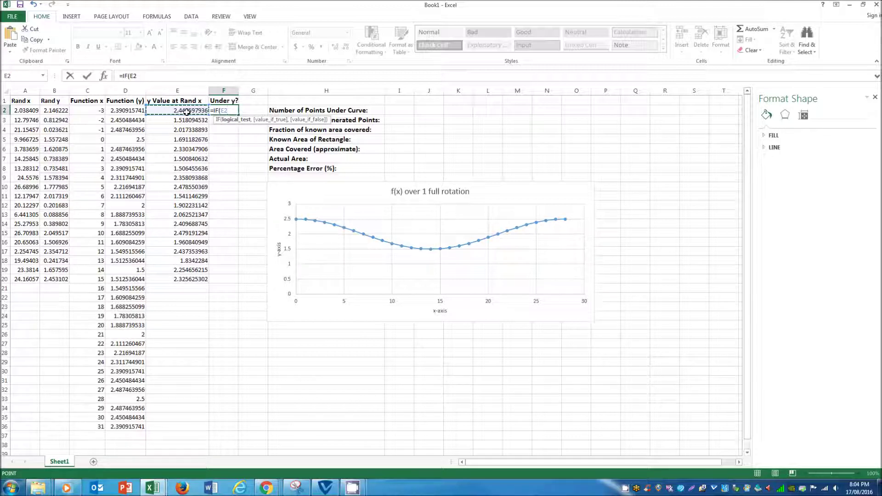
text(>)
click(52, 110)
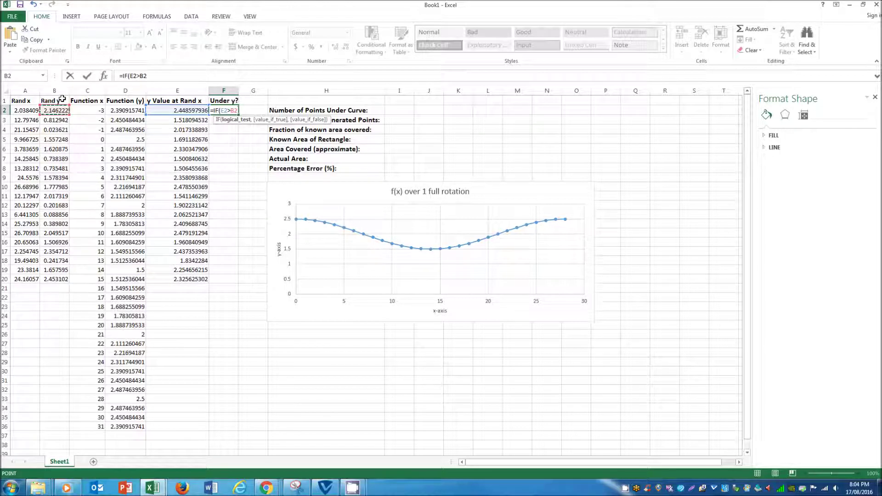
text(,)
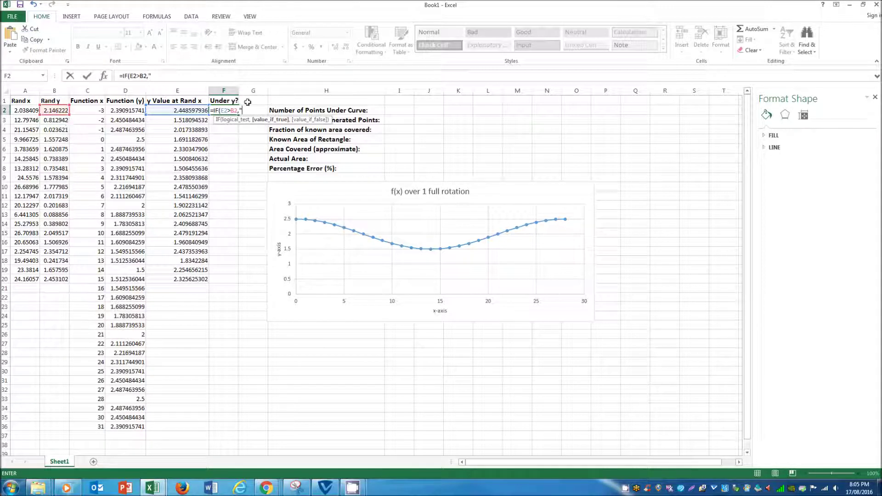
text(ye)
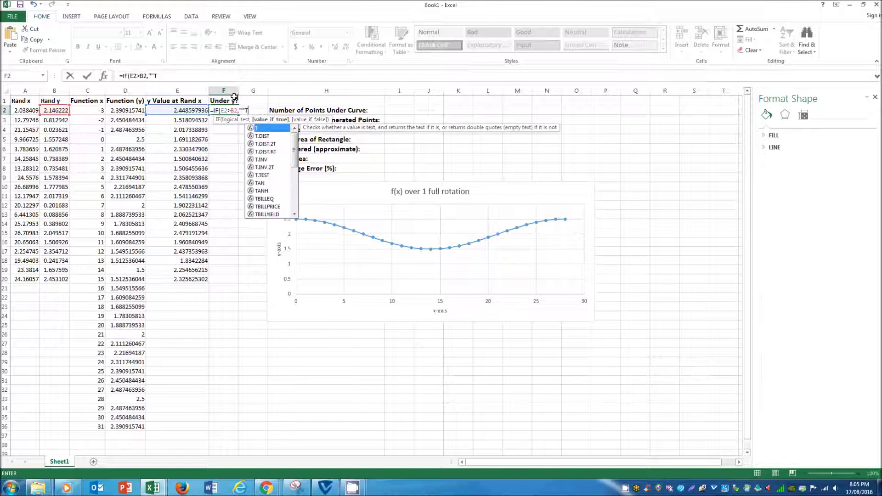
key(BackSpace)
key(BackSpace)
text(Y)
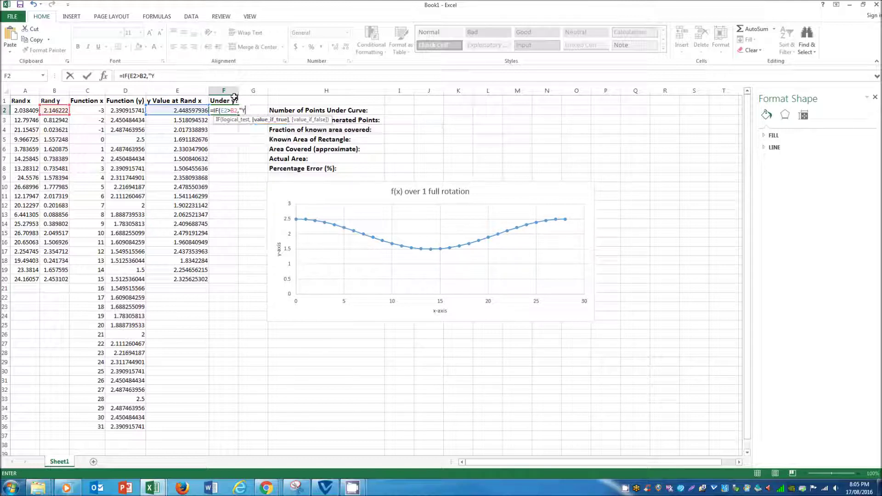
text(esy)
text(,)
text(",)
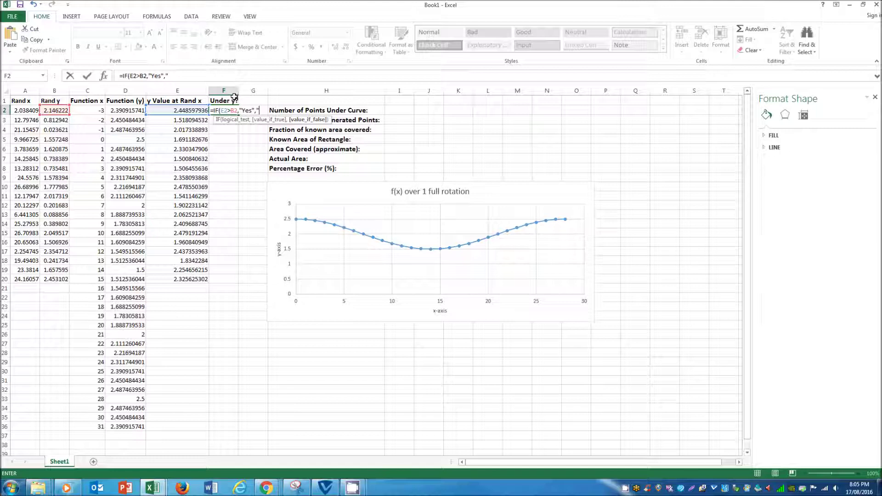
text(No"))
key(Return)
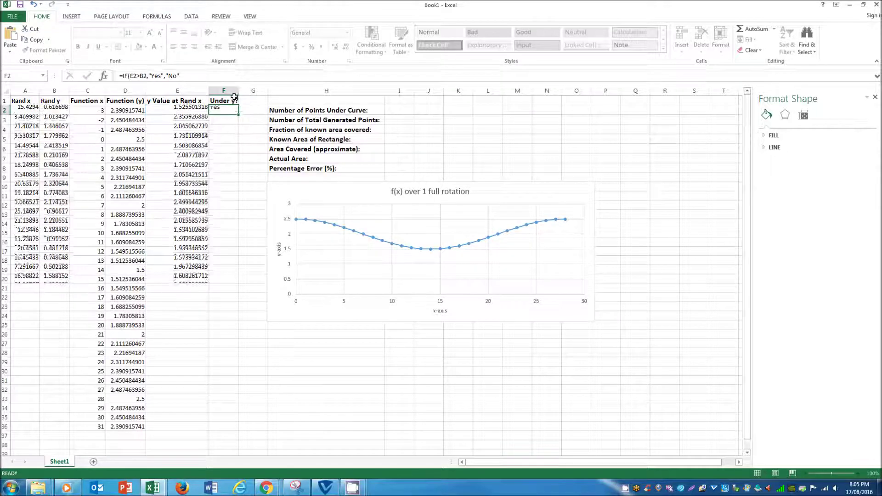
- Fill the Yes/No formula from F2 down to F20
click(236, 113)
drag(239, 115, 237, 281)
click(297, 179)
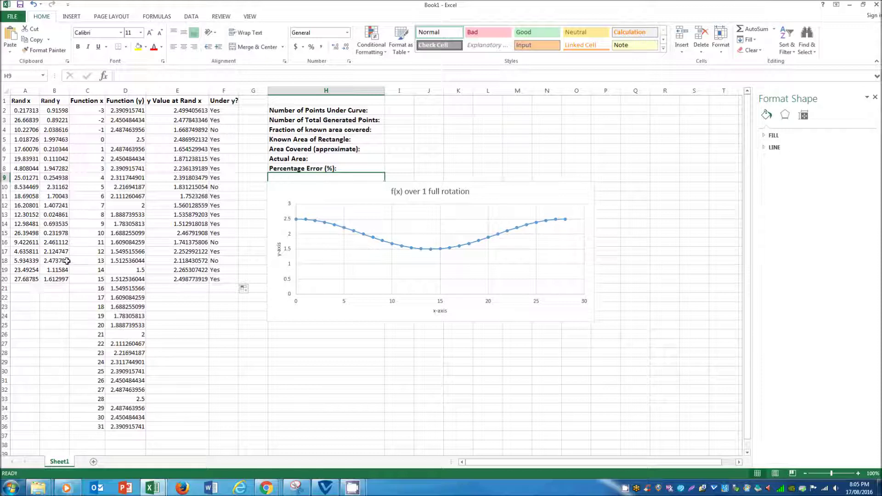
click(28, 282)
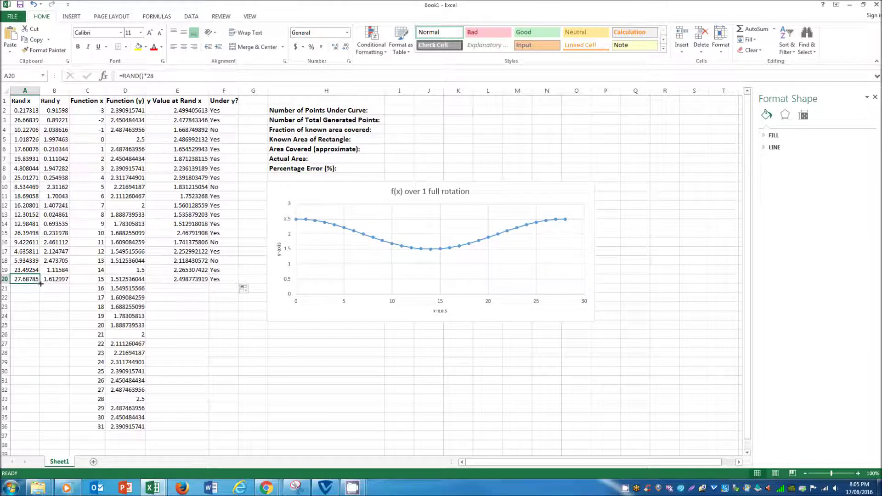
- Extend the Rand x and Rand y formulas down to about row 1132
mouse_move(40, 284)
mouse_down()
mouse_move(27, 459)
mouse_move(84, 312)
mouse_move(29, 277)
mouse_up()
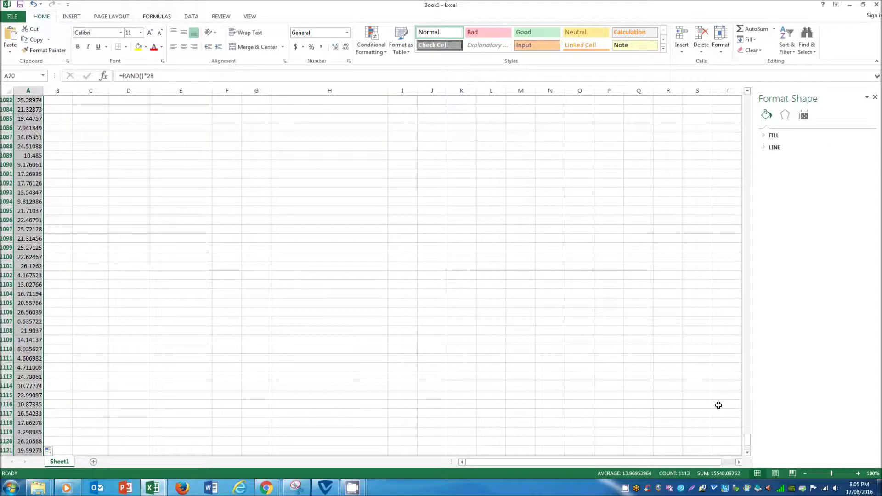
drag(748, 441, 748, 96)
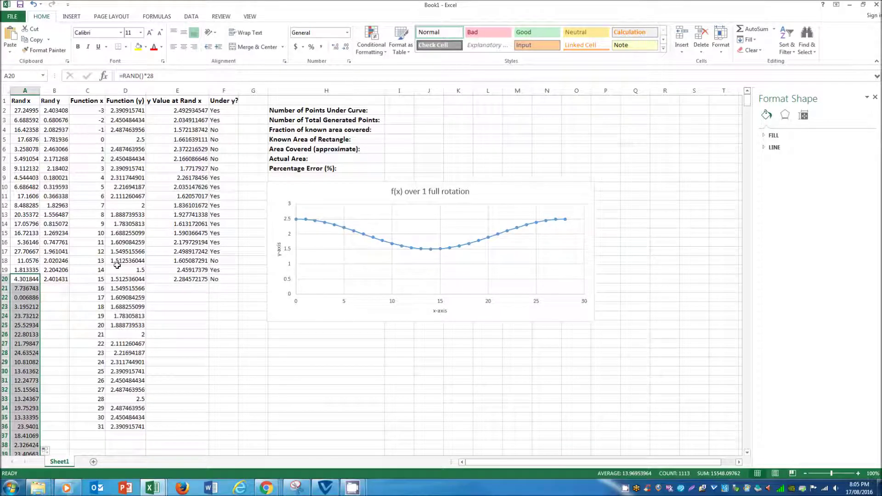
click(52, 277)
double_click(68, 283)
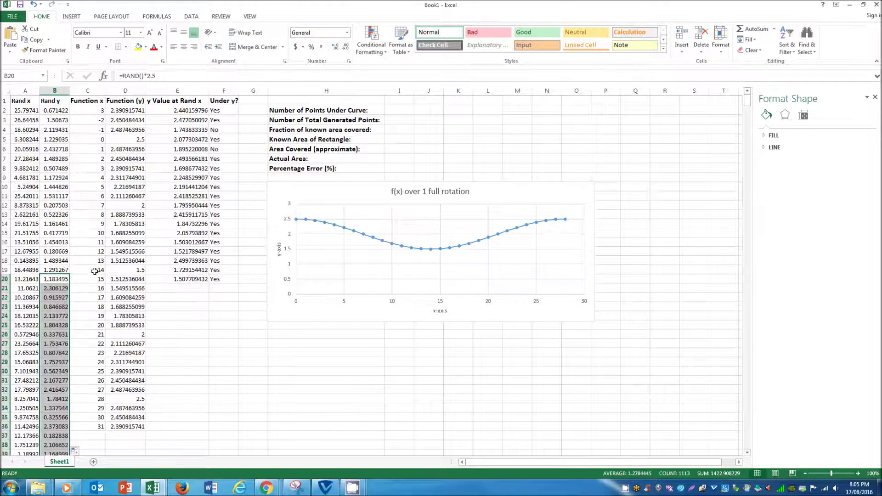
scroll(125, 270, down, 1)
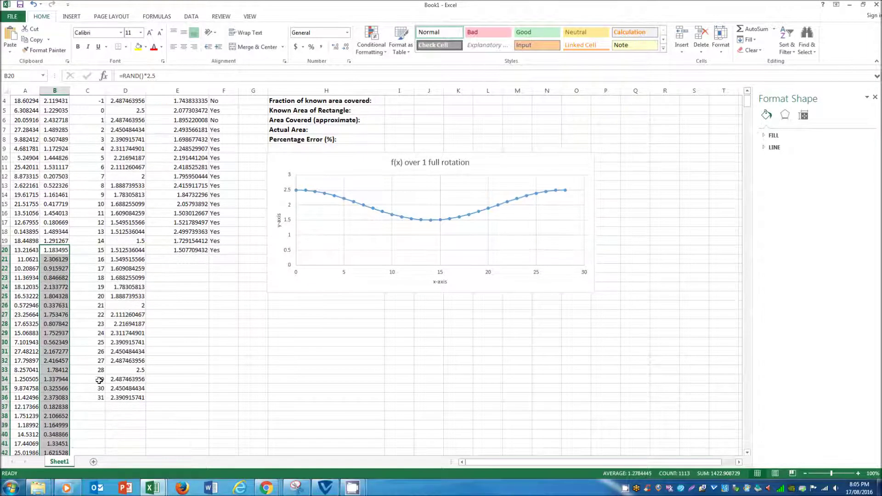
- Extend the y Value and Under y? formulas to match, then nudge the f(x) chart lower
click(197, 250)
drag(209, 254, 181, 444)
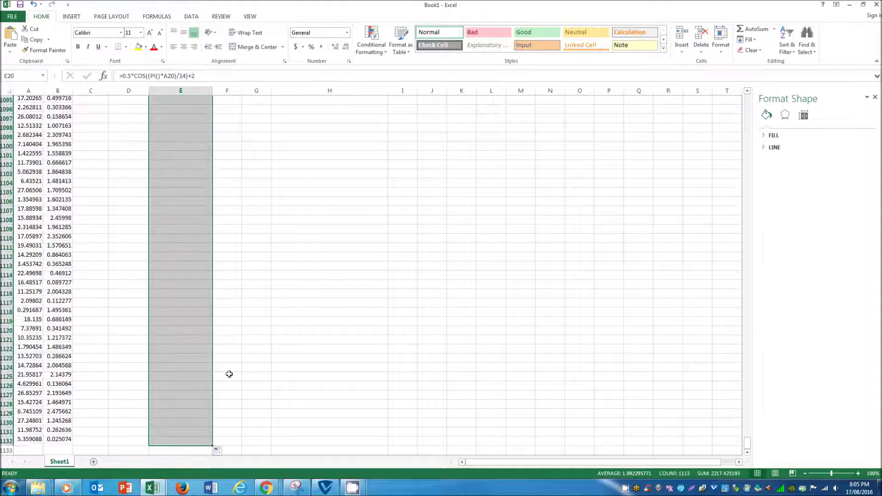
drag(745, 445, 746, 99)
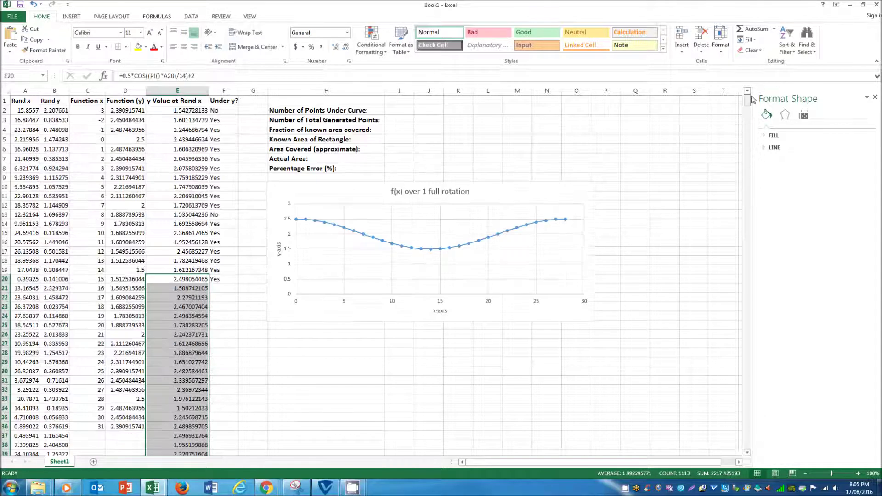
click(226, 279)
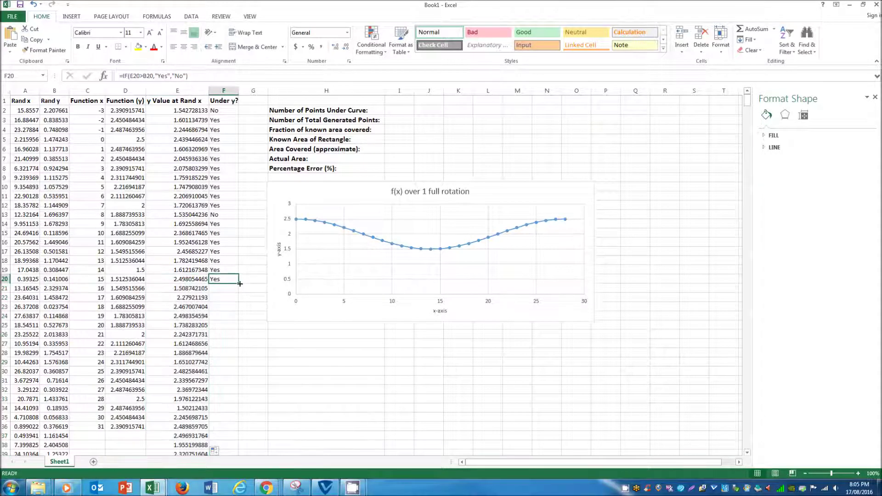
double_click(240, 283)
click(400, 362)
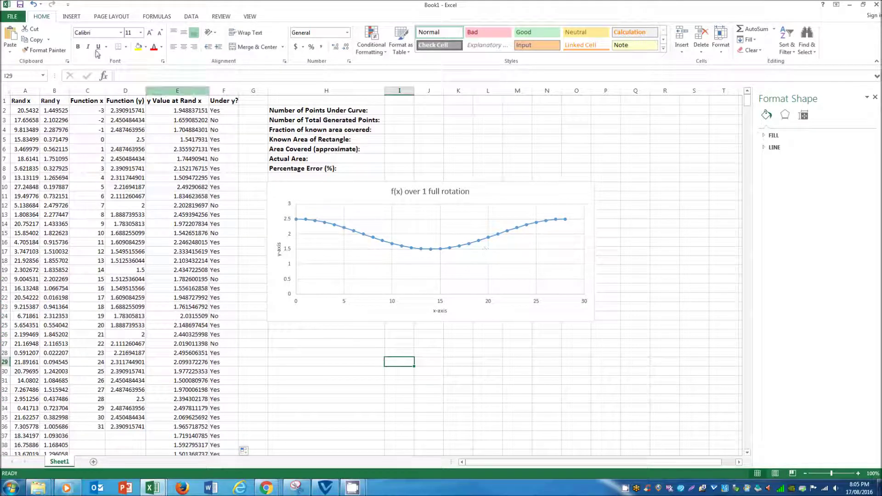
drag(453, 188, 448, 202)
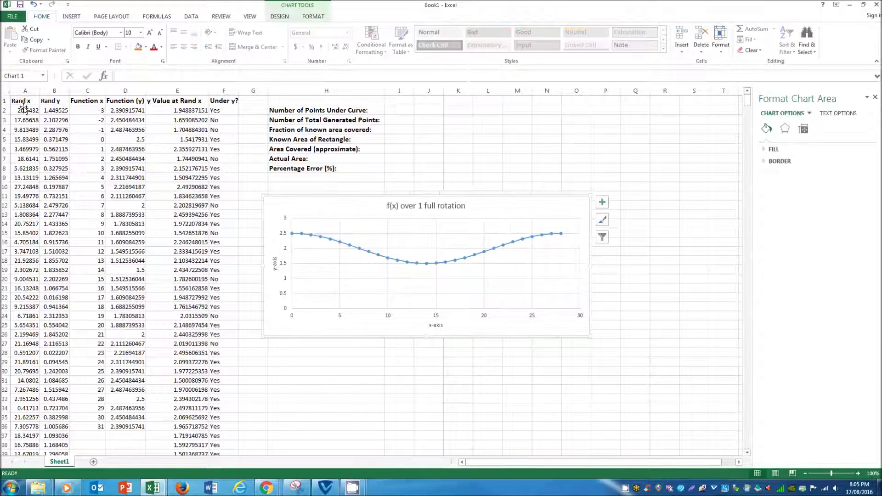
- Insert a recommended scatter chart from the Rand x to Function (y) data
drag(23, 101, 136, 433)
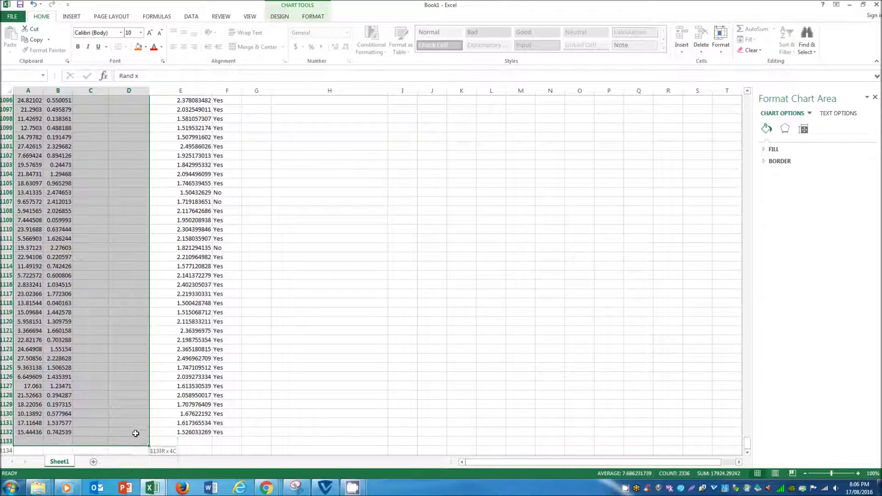
click(74, 17)
click(315, 40)
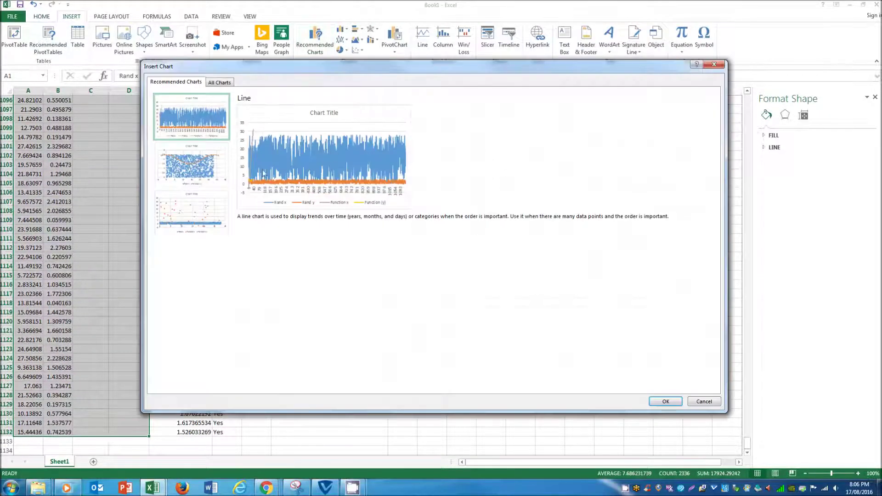
click(201, 169)
click(659, 399)
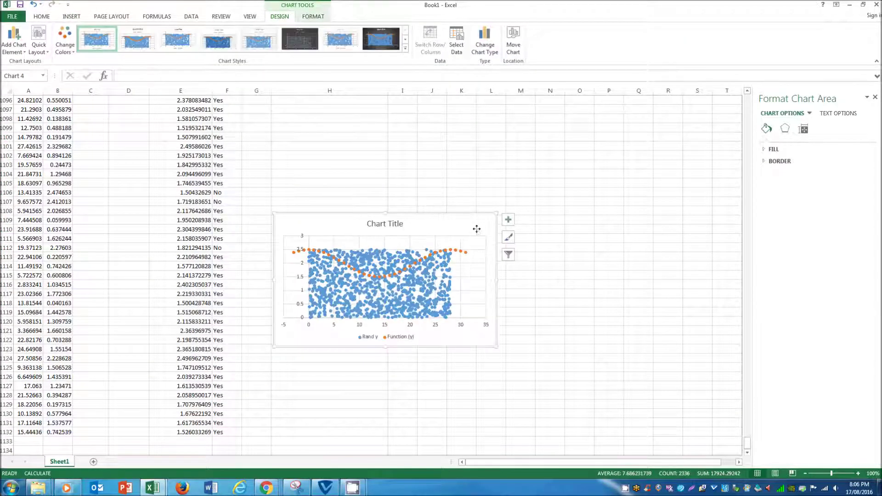
- Move the scatter chart to H27 below the f(x) chart and enlarge it
right_click(475, 228)
click(499, 239)
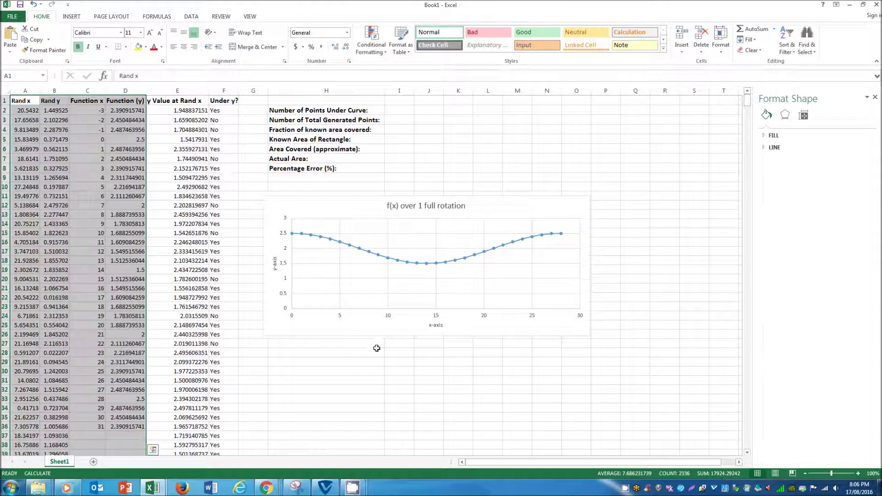
click(304, 345)
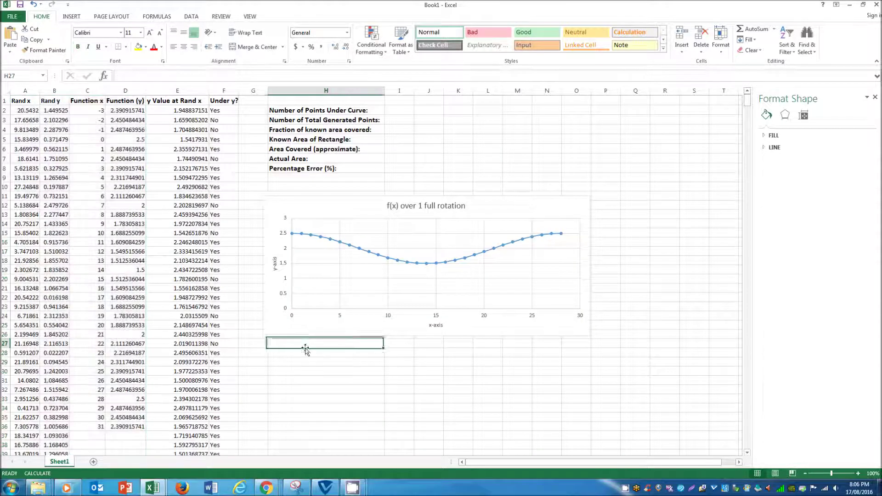
right_click(322, 343)
click(339, 197)
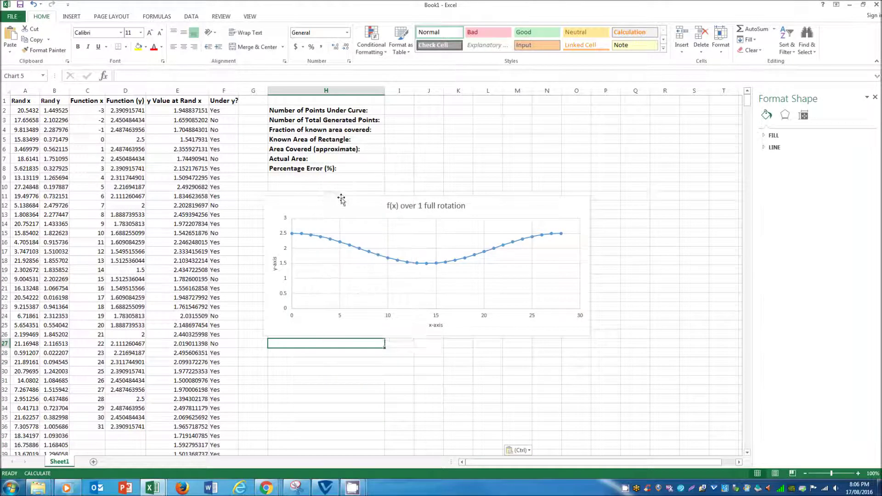
scroll(516, 390, down, 4)
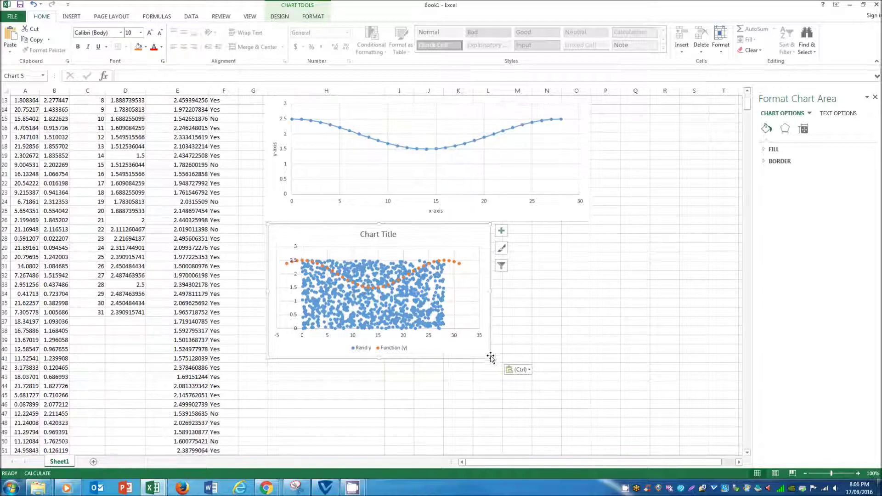
drag(491, 358, 658, 430)
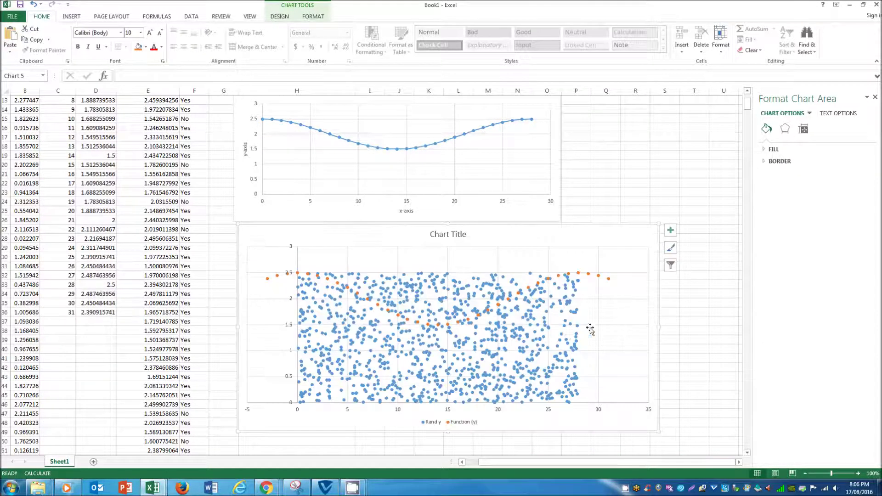
scroll(460, 276, down, 2)
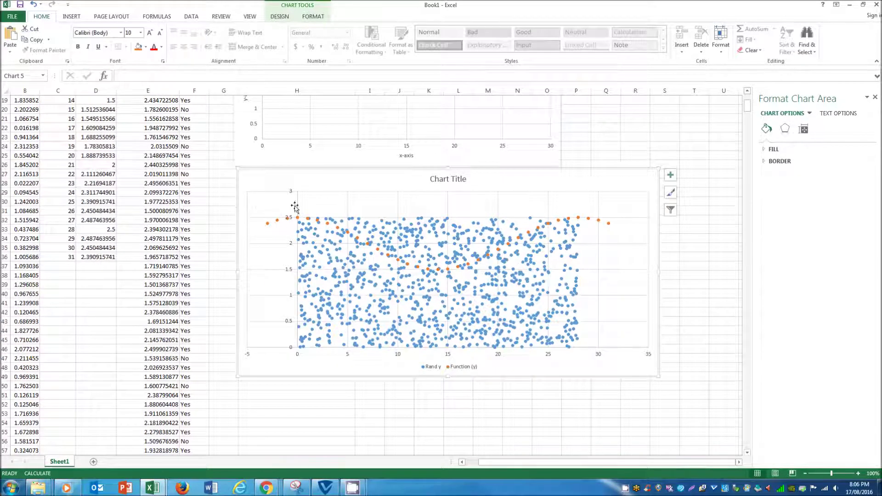
scroll(433, 219, up, 6)
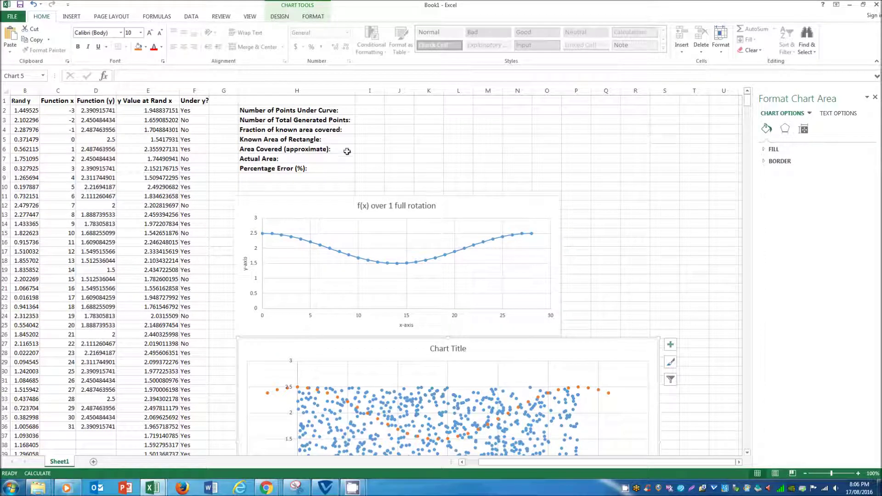
click(368, 110)
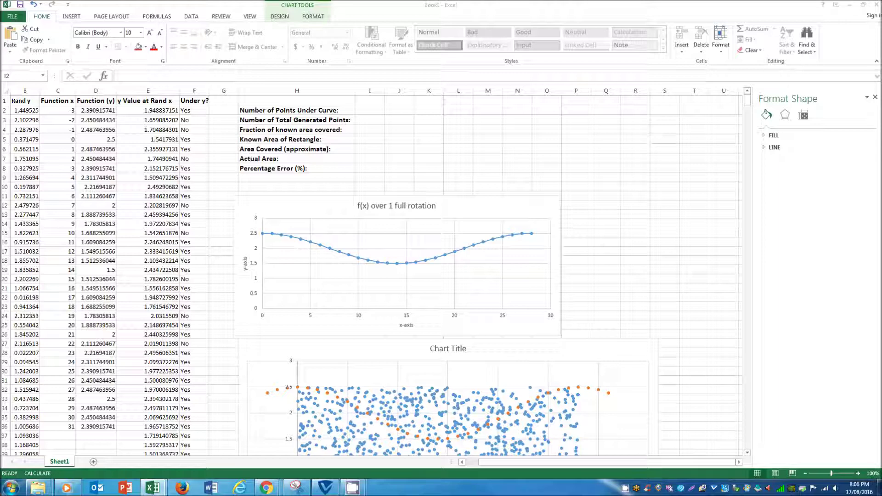
- Enter =COUNTIF(F:F,"Yes") in I2, giving 900 points under the curve
click(370, 108)
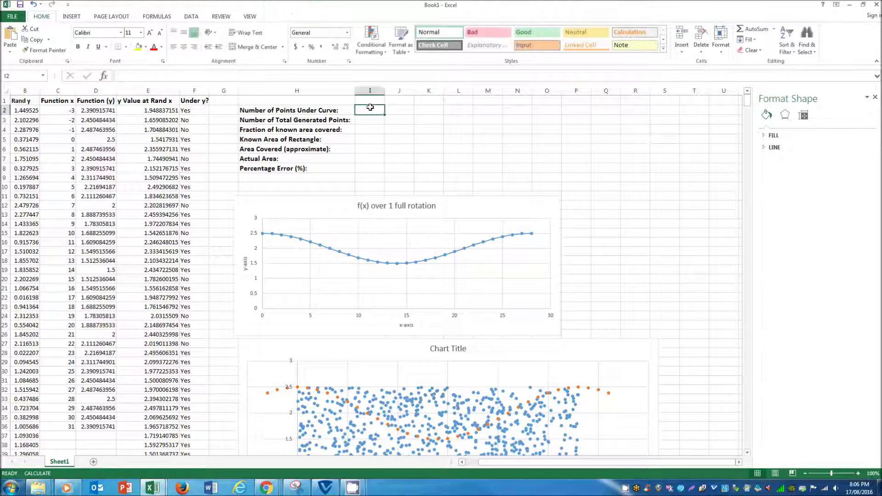
text(=Cou)
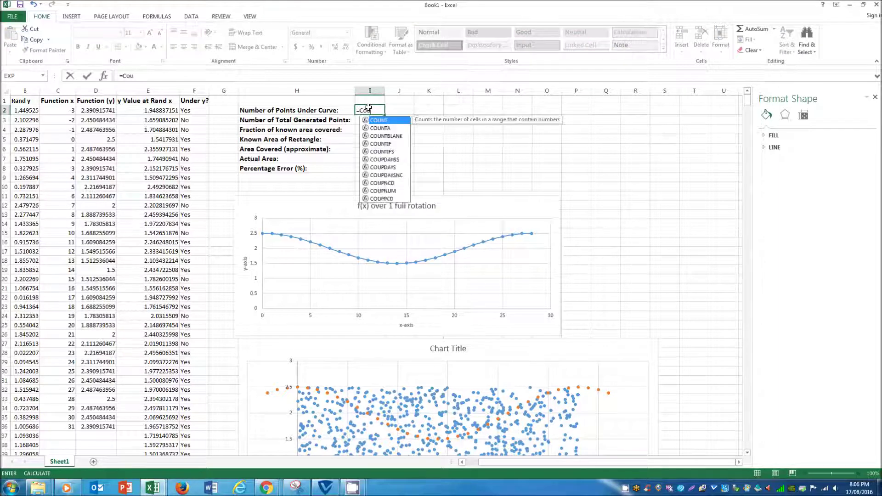
text(ntif()
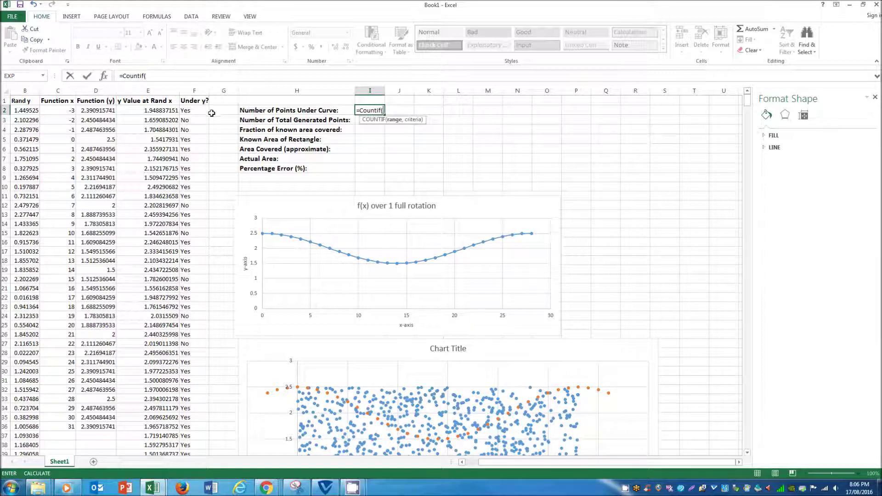
click(200, 90)
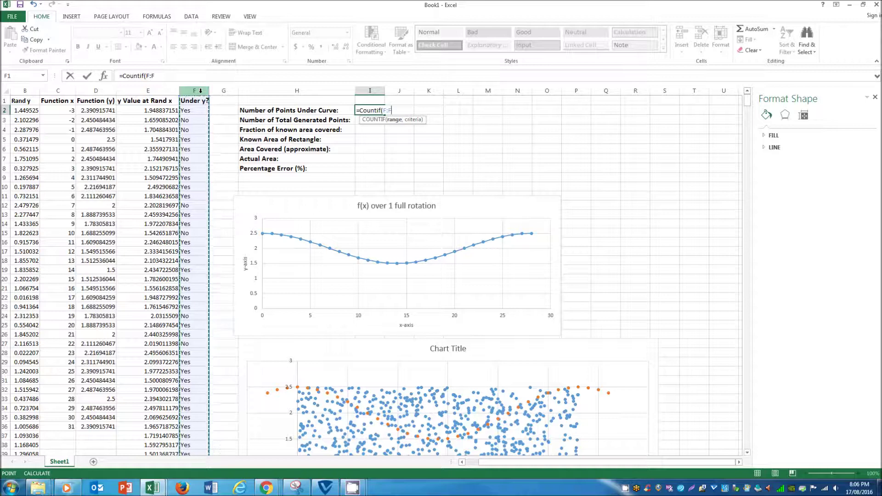
text(,"Yes)
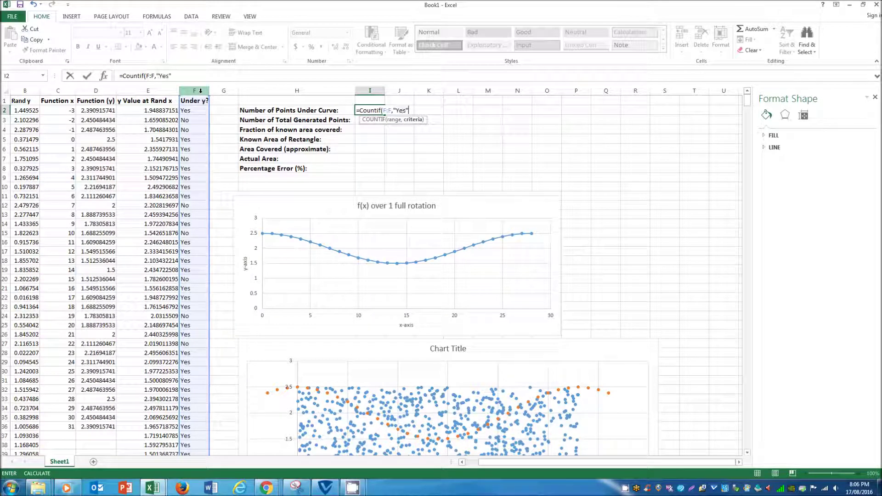
key(Return)
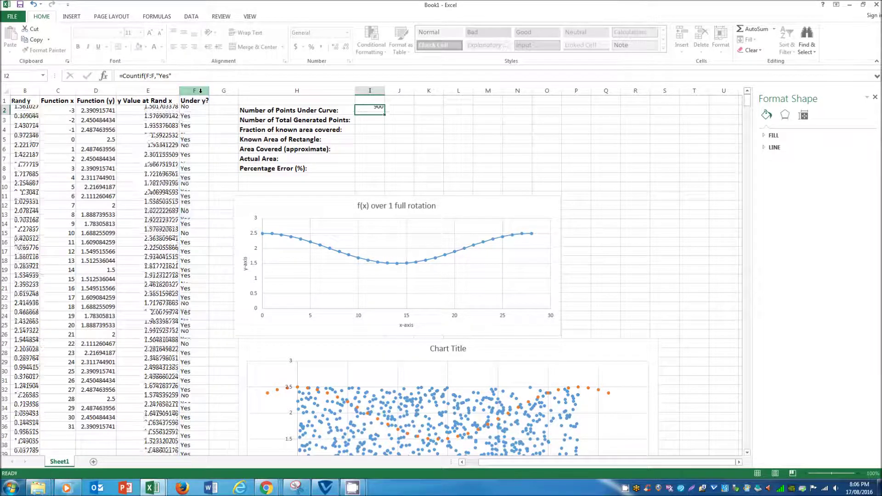
click(378, 111)
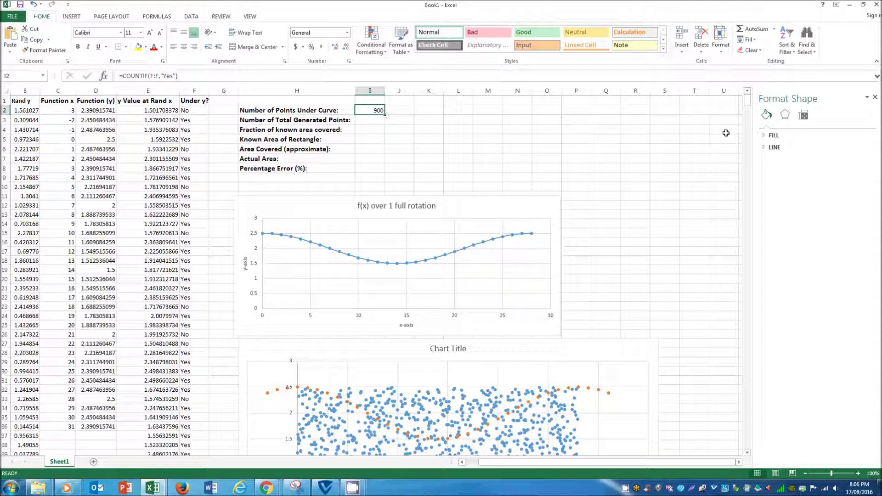
click(600, 147)
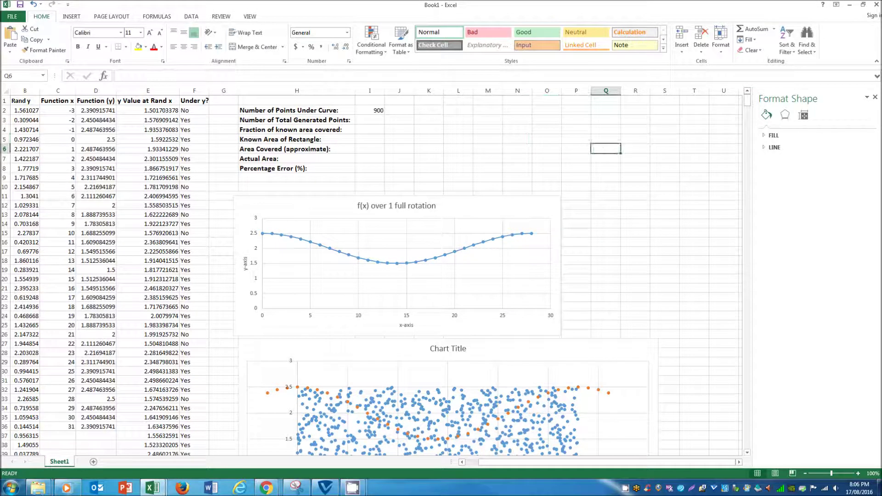
- Enter =COUNT(A:A) in I3 to total the 1131 generated points
click(375, 120)
text(=)
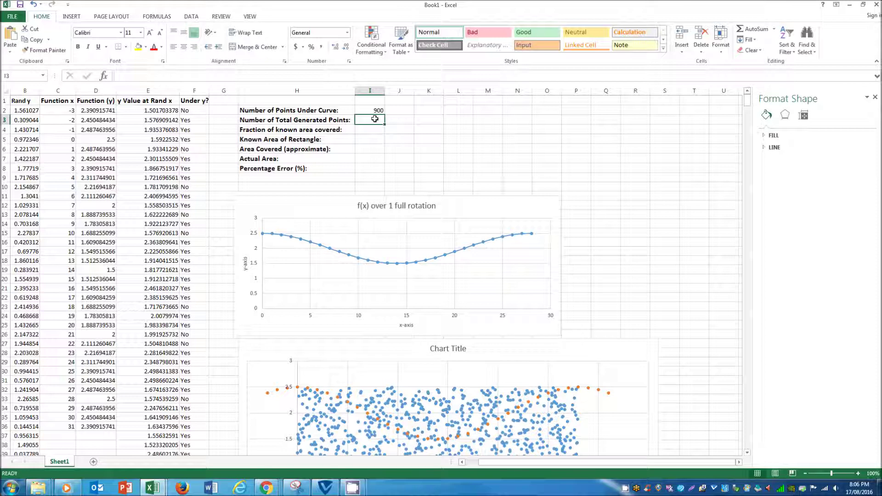
text(CO)
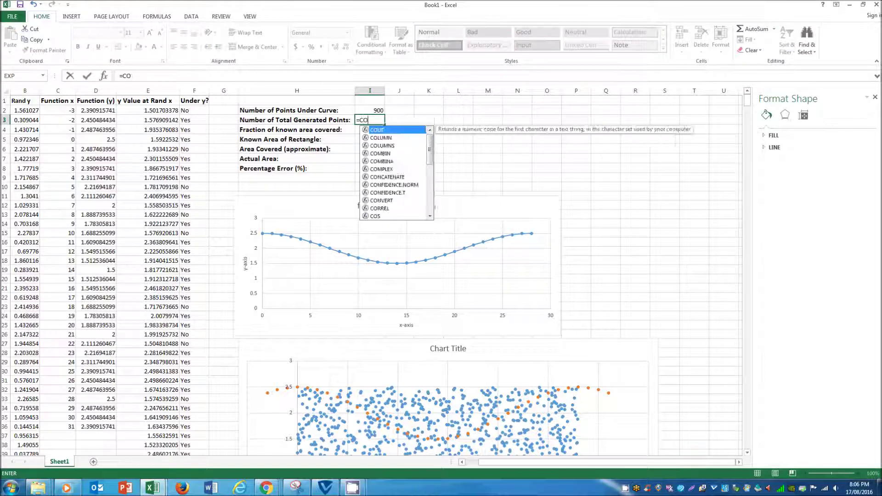
text(UNT()
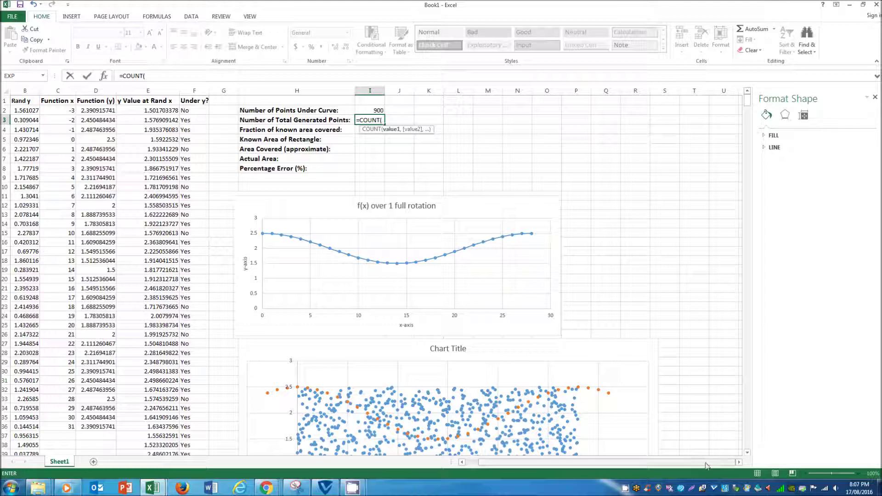
drag(595, 462, 582, 461)
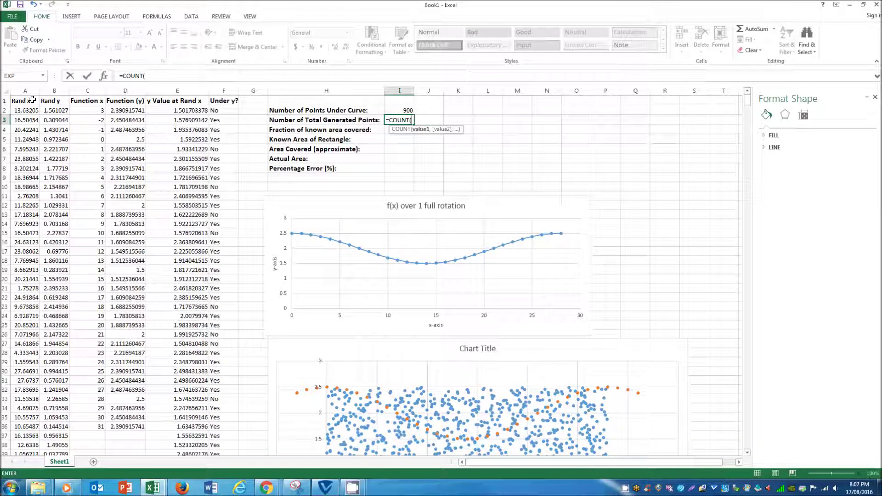
click(28, 89)
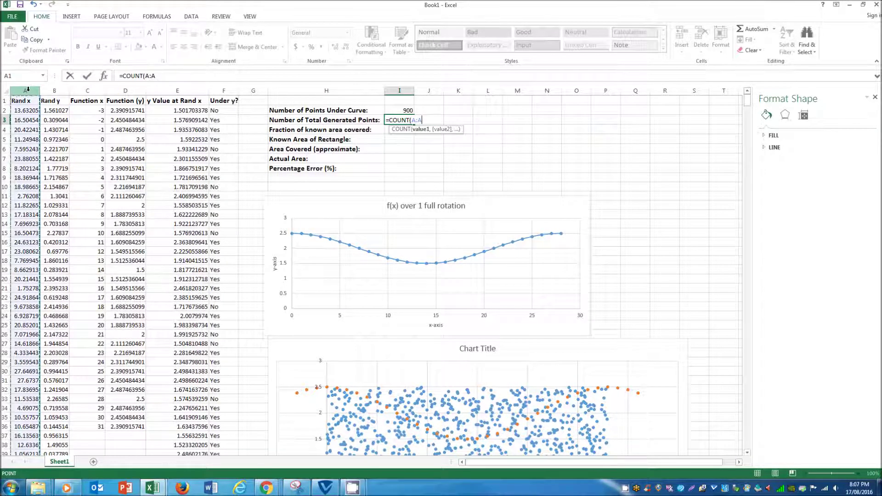
key(Return)
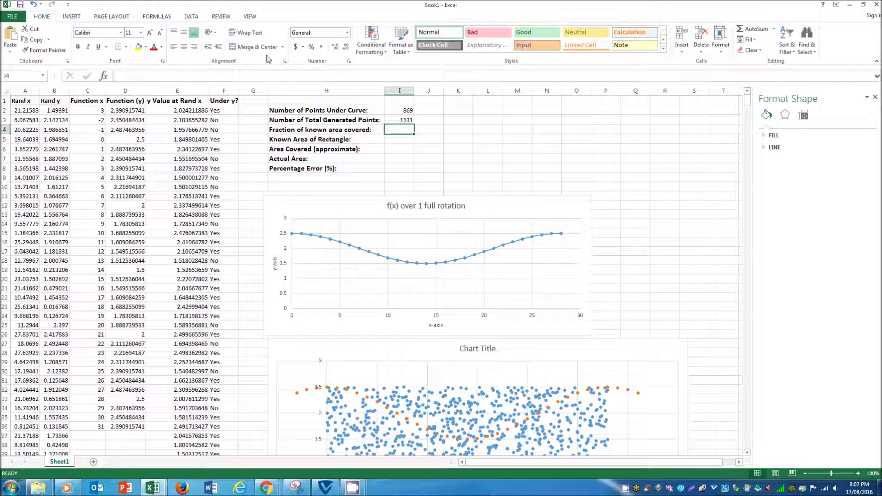
- Enter the fraction =I2/I3 in I4, about 0.79
text(=)
key(Up)
key(Up)
text(/)
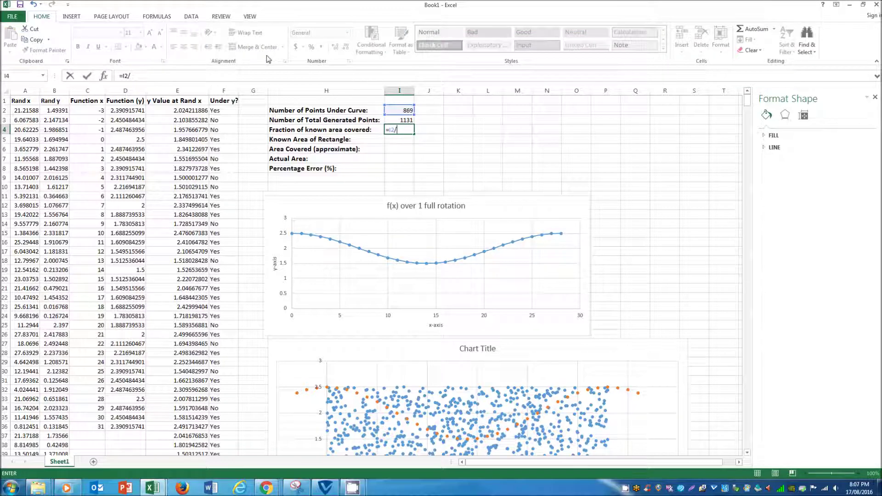
key(Up)
key(Return)
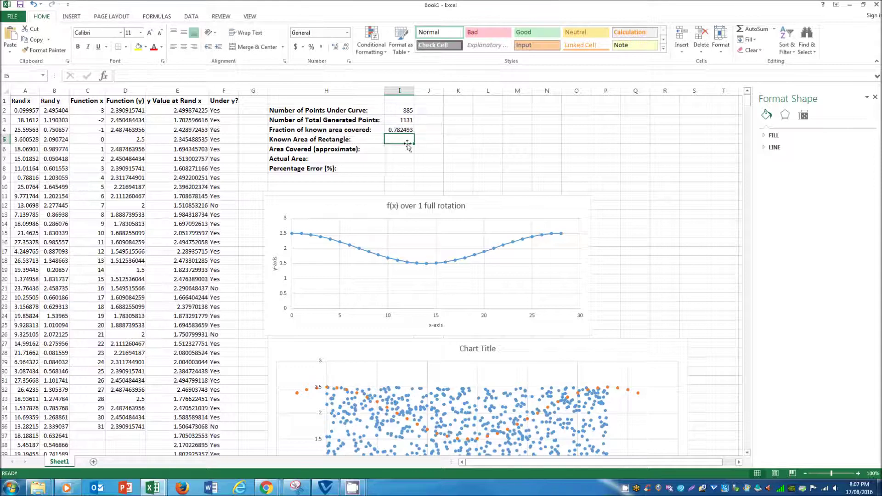
click(405, 129)
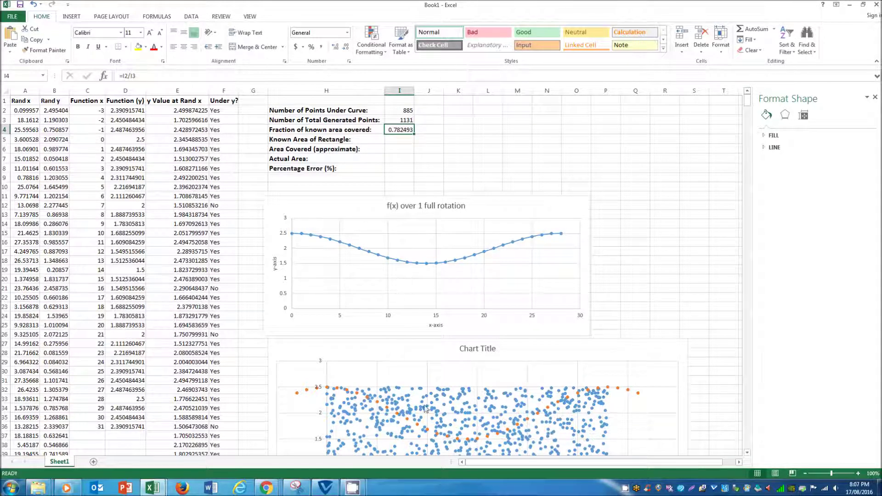
scroll(446, 398, down, 2)
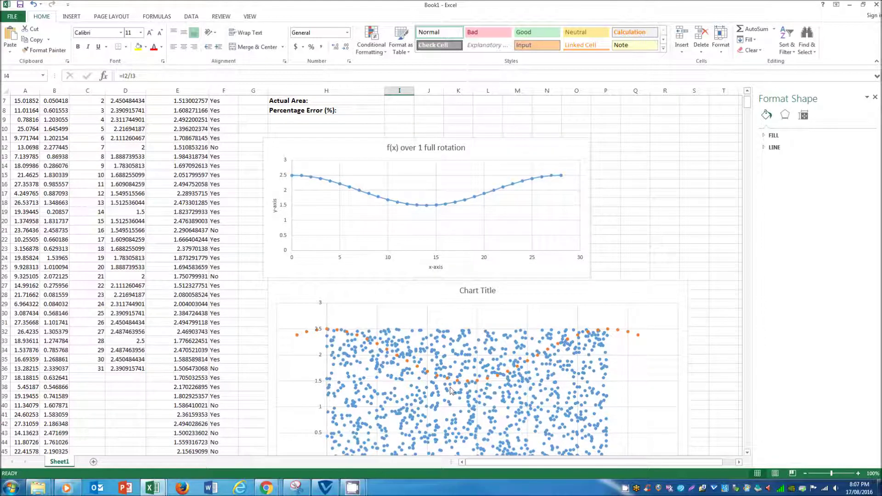
scroll(436, 255, up, 2)
- Enter =2.5*28 in I5 so the known rectangle area reads 70
key(Return)
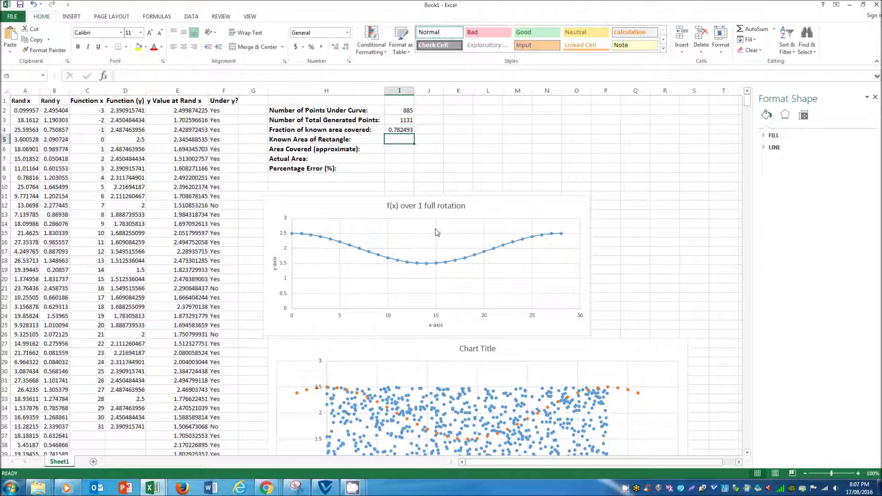
scroll(440, 321, down, 2)
scroll(276, 369, down, 2)
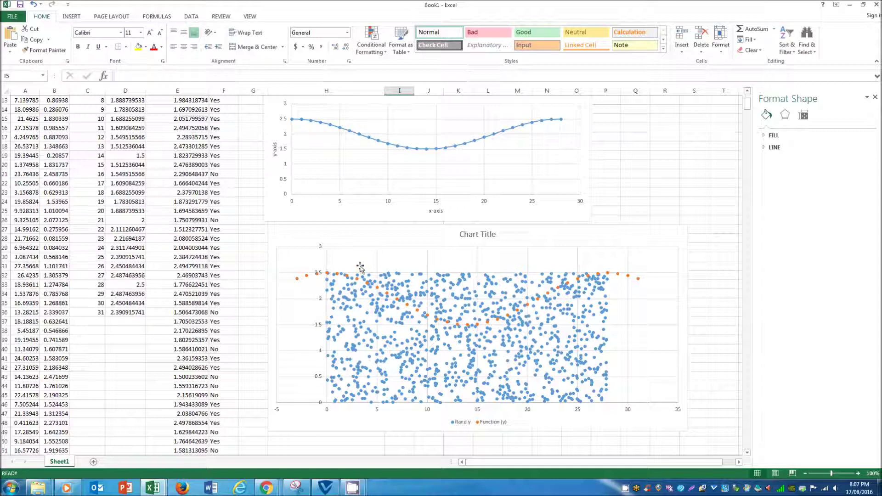
mouse_move(350, 298)
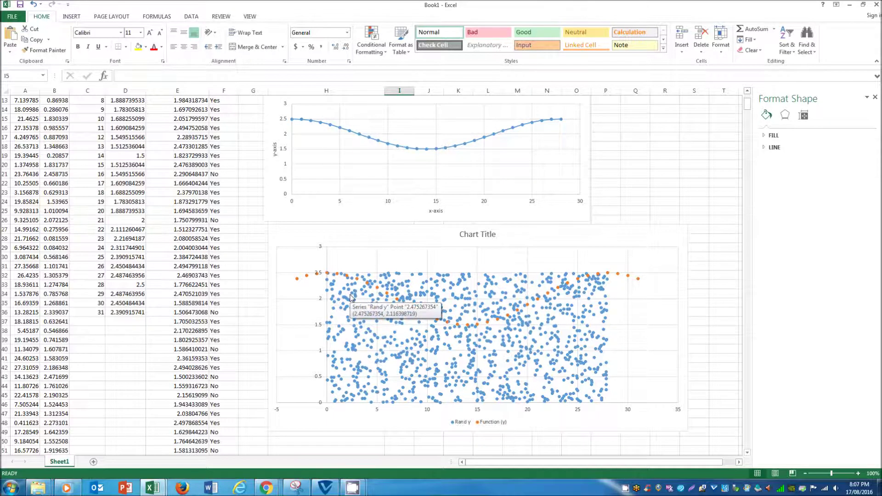
text(=2.5)
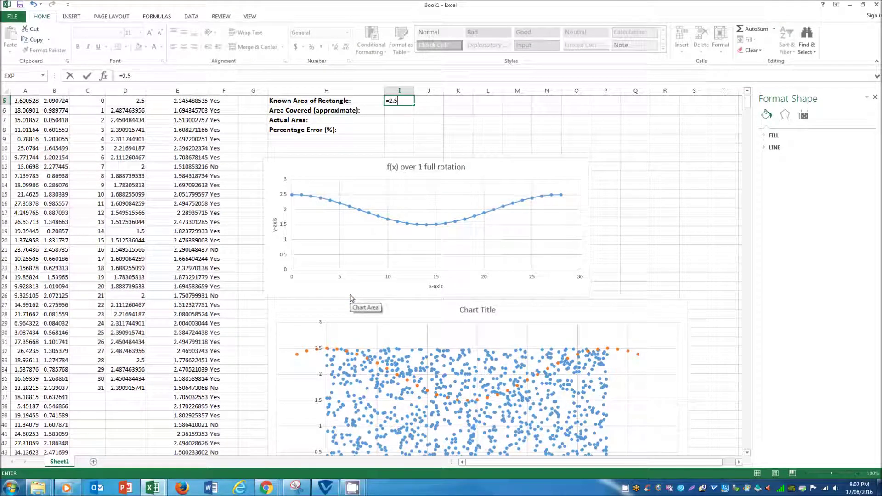
text(*28)
key(Return)
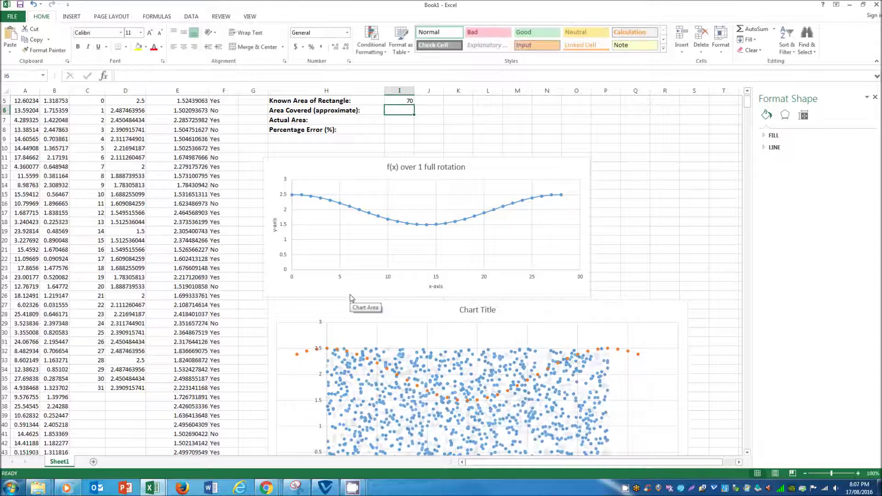
scroll(439, 126, up, 2)
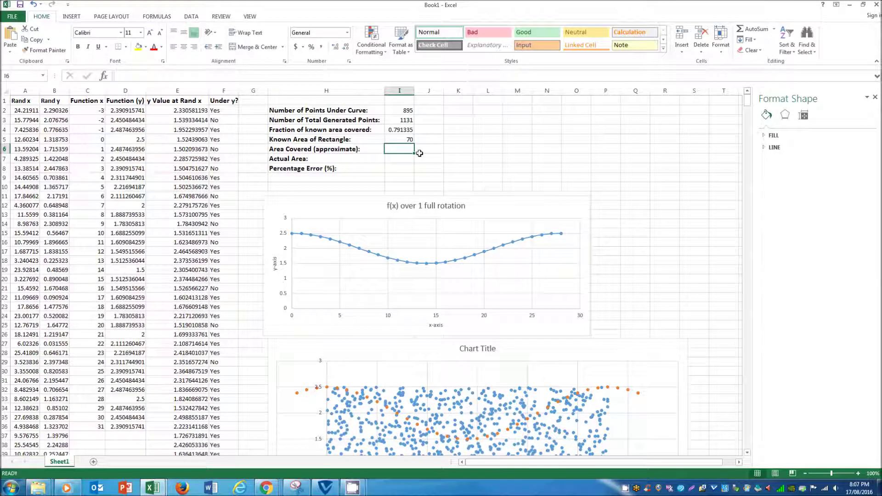
- Enter =I5*I4 in I6 so the approximate area is about 56.57
text(=)
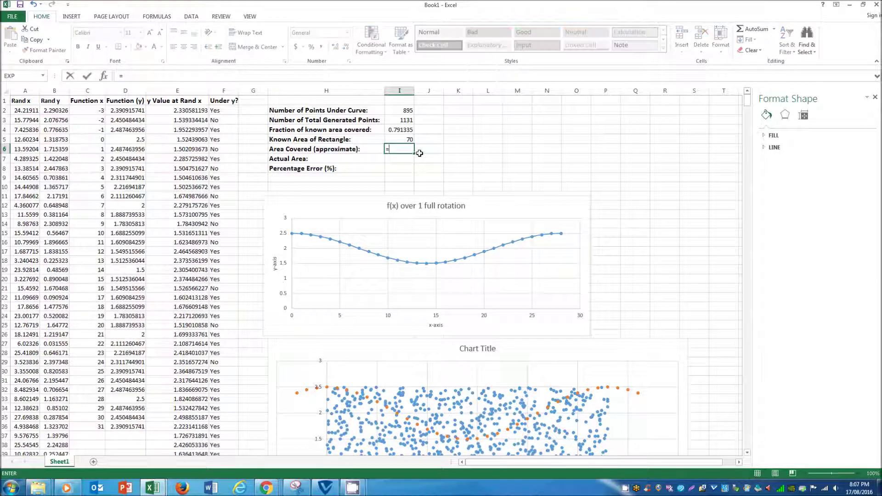
key(Up)
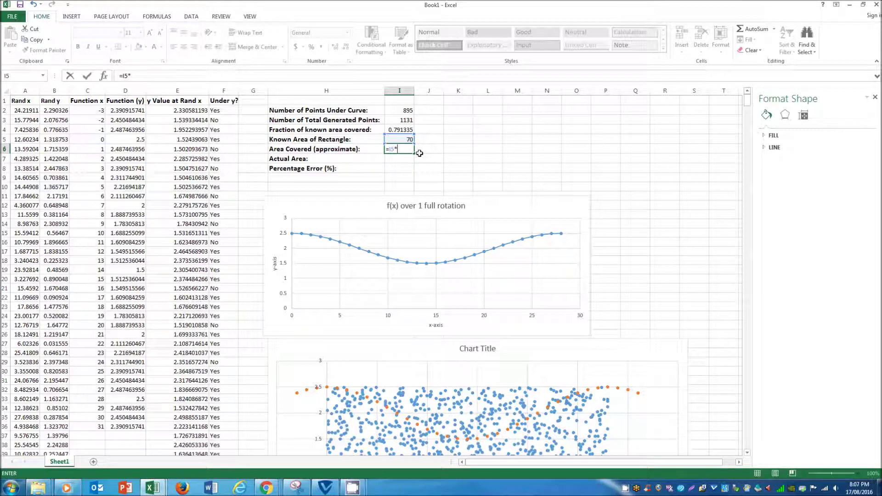
text(*)
key(Up)
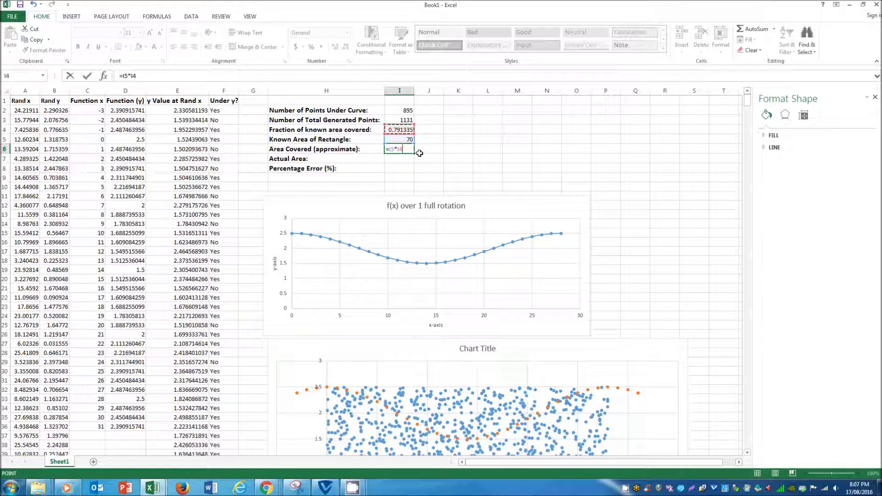
key(Return)
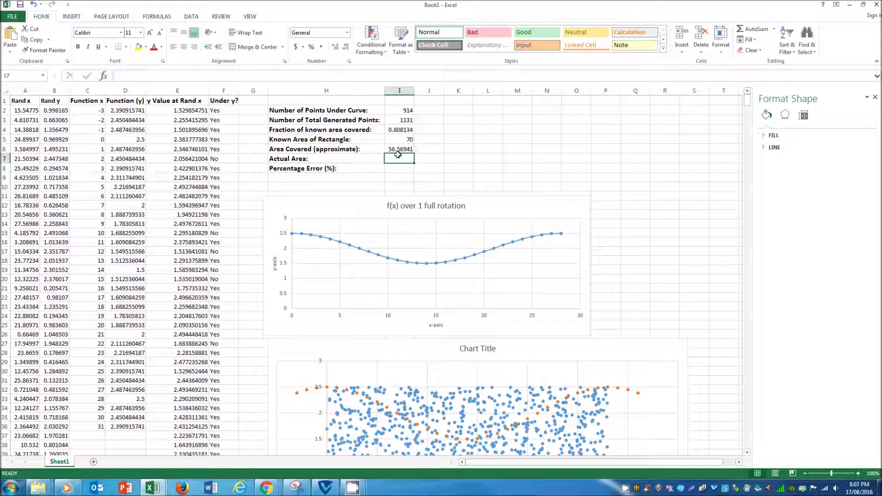
click(398, 151)
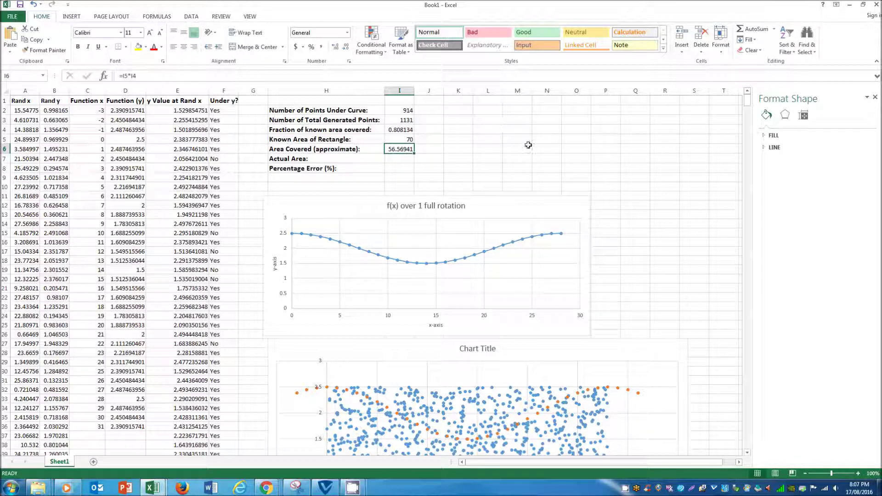
click(400, 159)
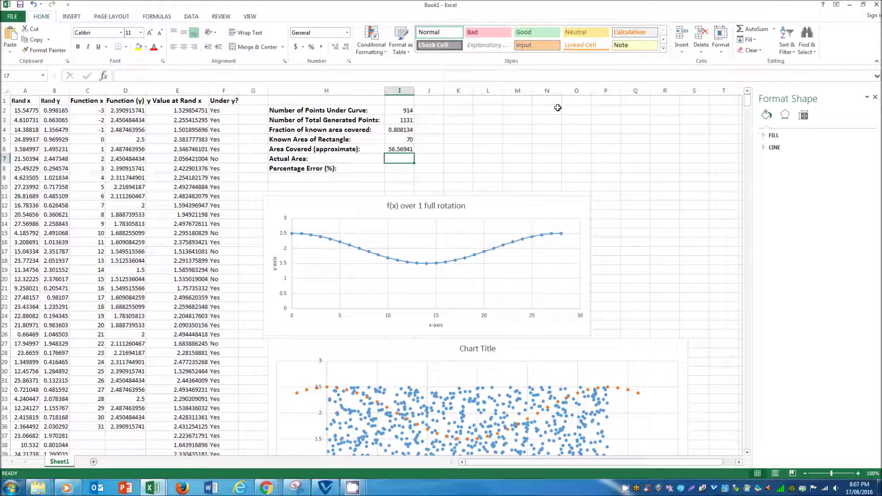
- Enter 56 as the actual area and =I6/I7 as the percentage error
text(56)
key(Return)
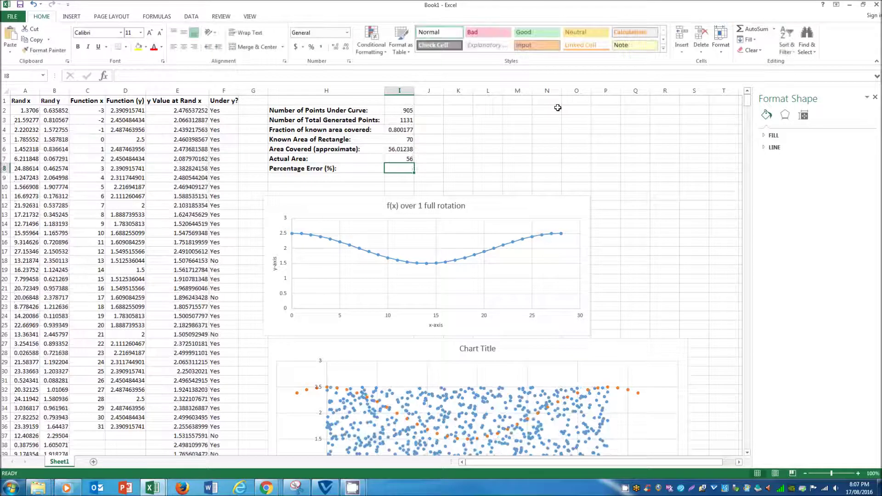
text(=)
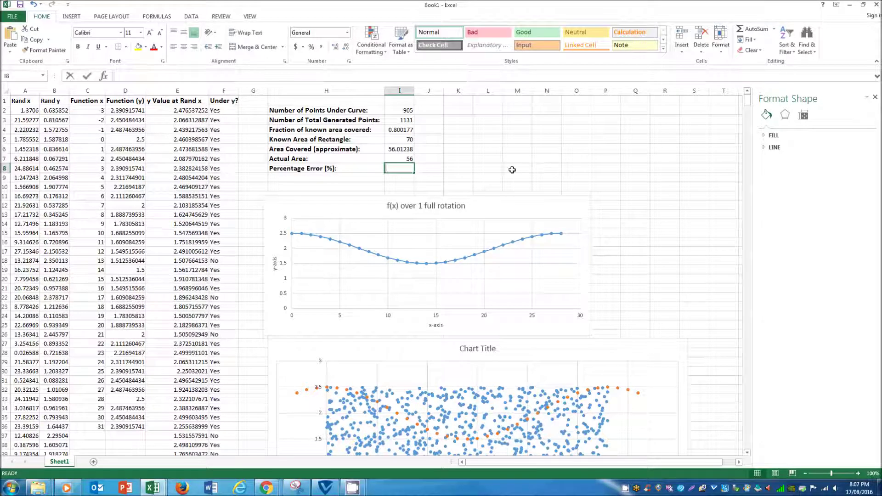
key(Up)
key(Up)
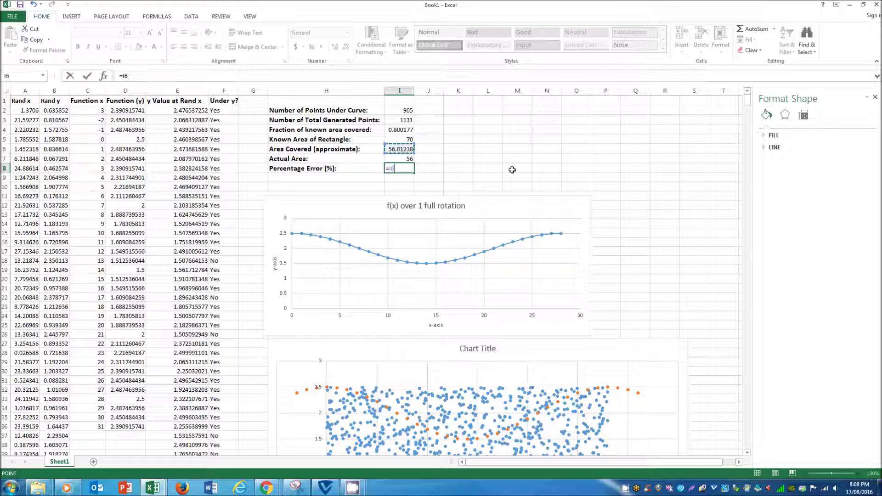
text(/)
key(Up)
key(Return)
- Format the percentage error as a percentage with extra decimals, showing 101.6799%
click(406, 168)
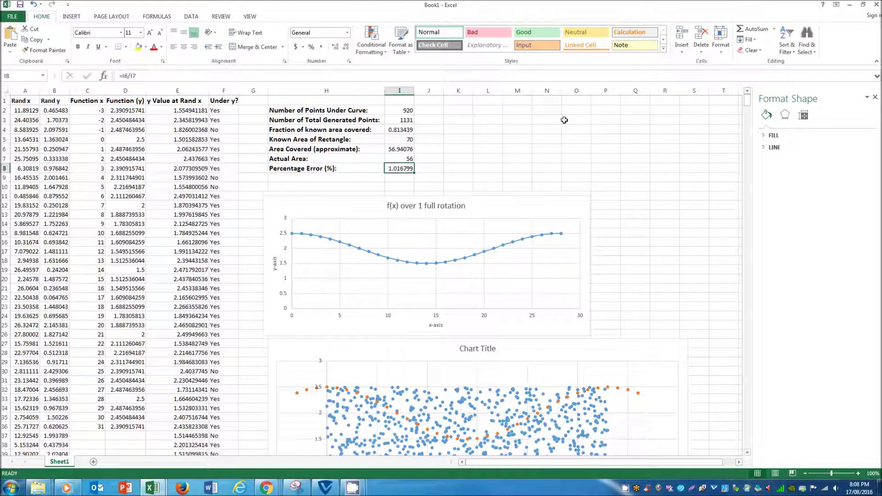
click(312, 49)
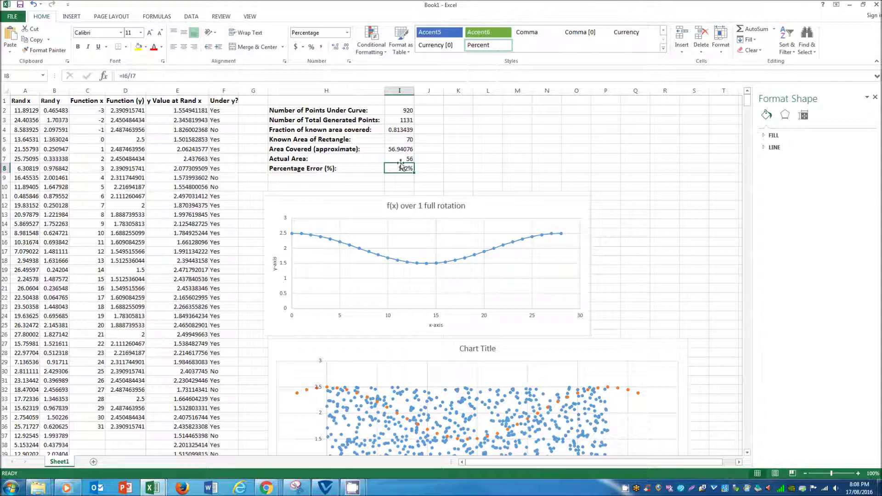
click(335, 48)
click(335, 48)
click(335, 48)
click(335, 48)
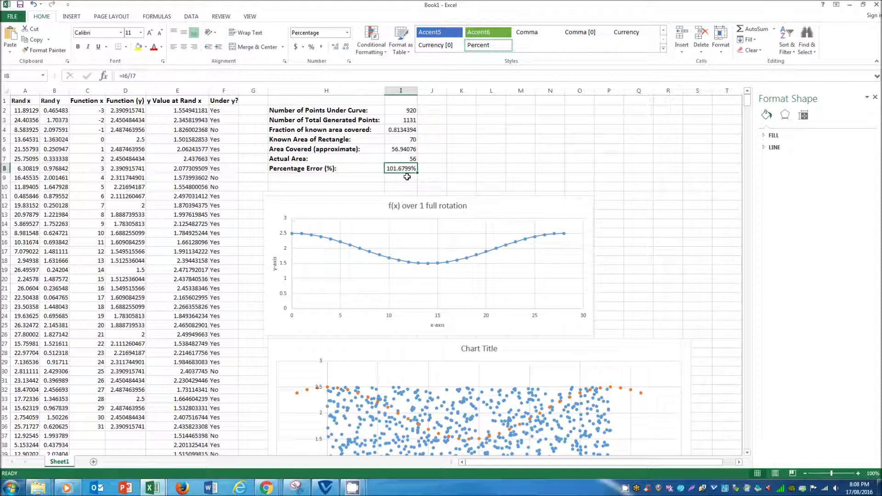
- Enter 1 to 4 down column K, recalculating the random points each time
click(174, 113)
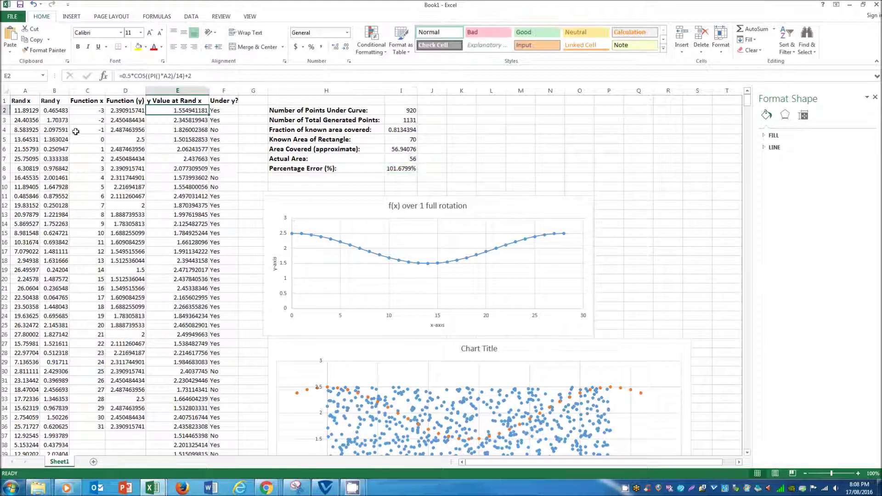
click(459, 111)
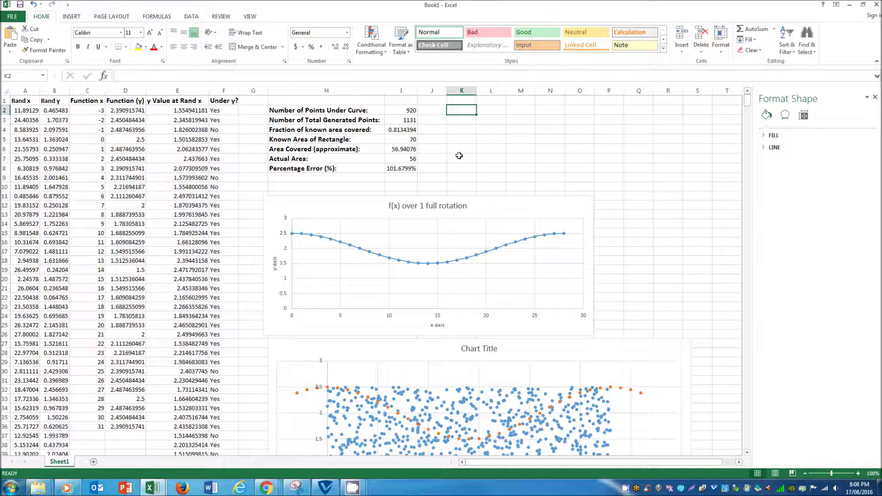
scroll(457, 166, down, 4)
scroll(456, 166, up, 4)
text(1)
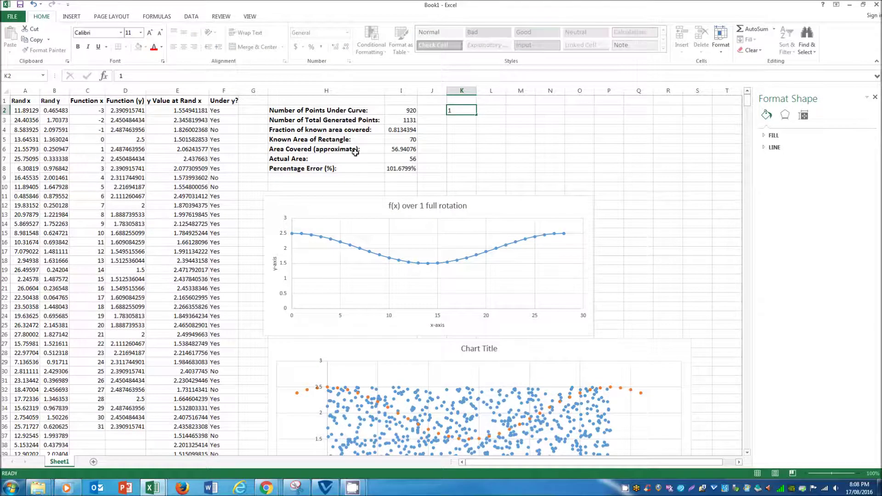
key(Return)
text(2)
key(Return)
text(3)
key(Return)
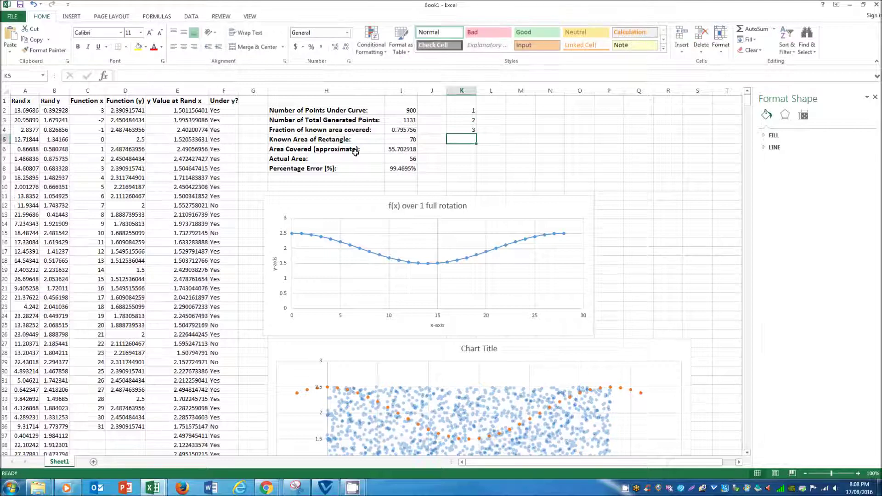
text(4)
key(Return)
- Continue column K with 5, 6 and 7; the error now reads 102.3431%
text(5)
key(Return)
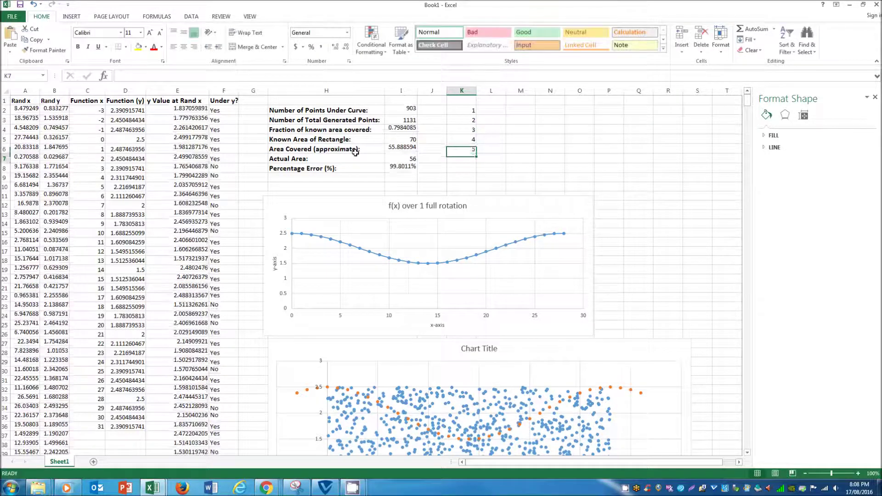
text(6)
key(Return)
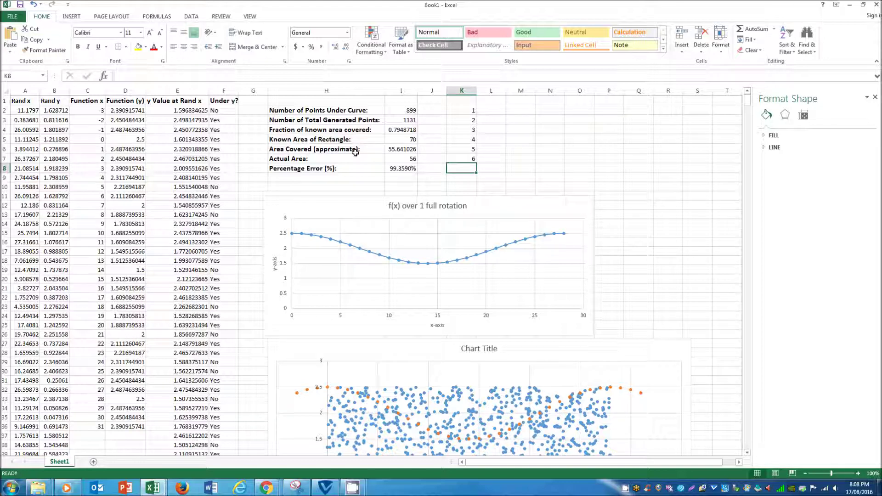
text(7)
key(Return)
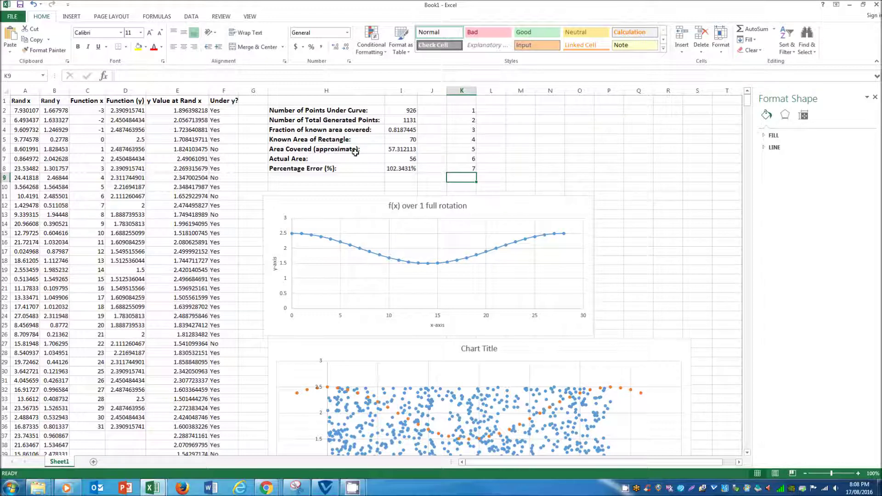
scroll(156, 282, down, 3)
scroll(156, 281, up, 3)
scroll(156, 282, down, 4)
scroll(514, 321, up, 4)
scroll(56, 437, down, 20)
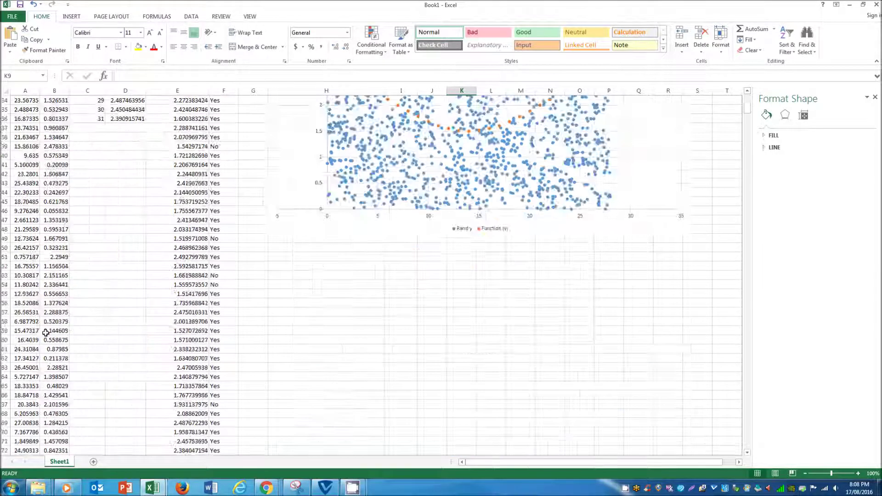
scroll(56, 436, up, 20)
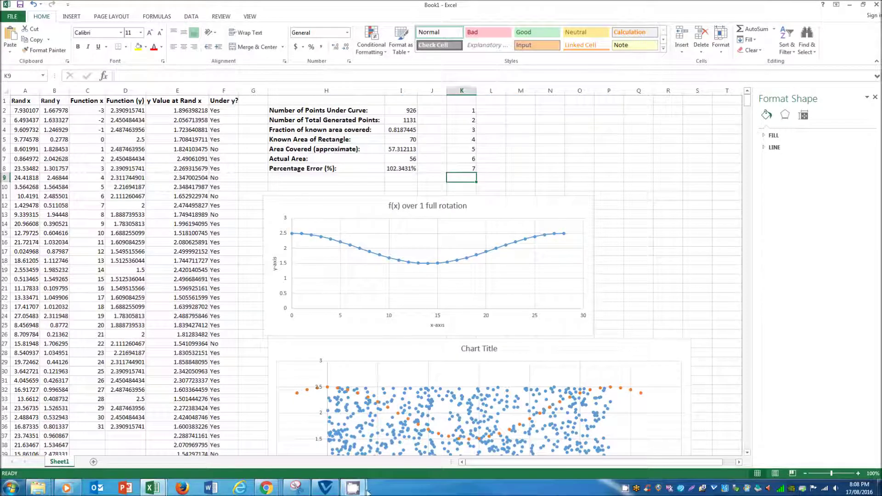
click(352, 488)
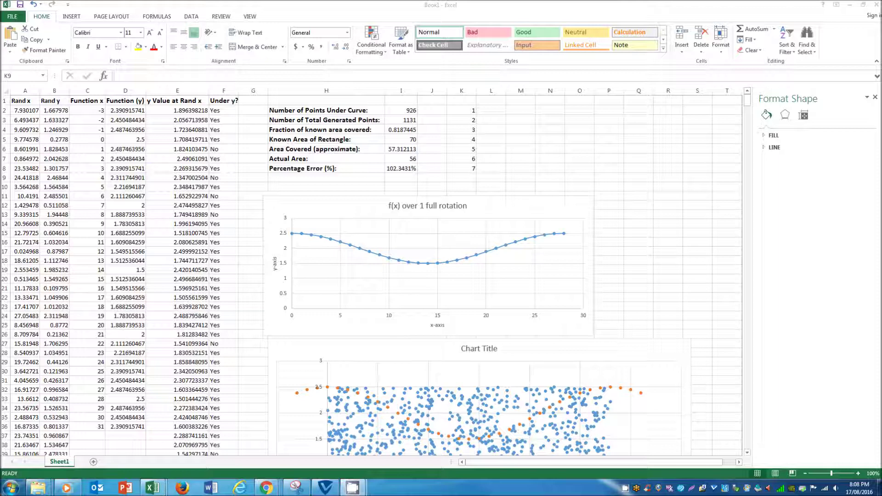